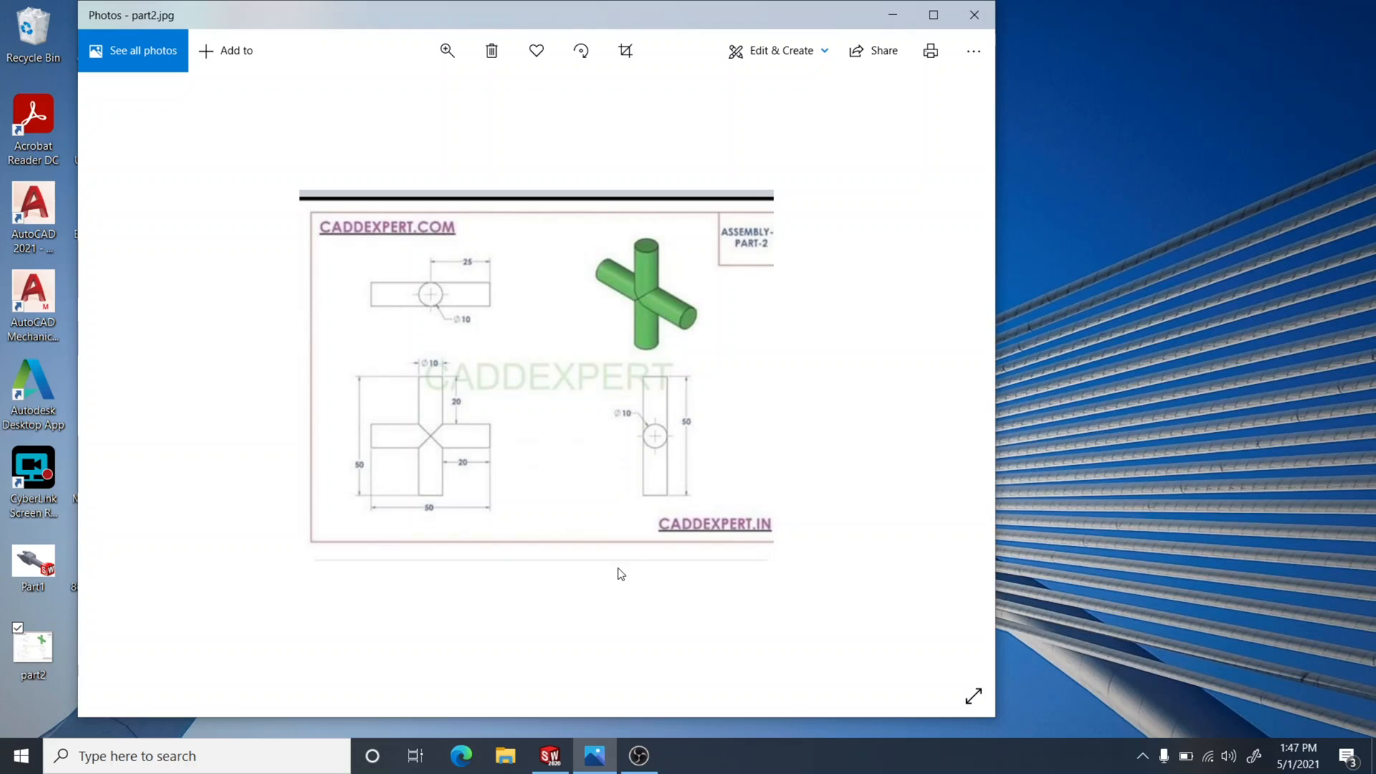
# Switch to SOLIDWORKS and create a new part document
pyautogui.click(550, 756)
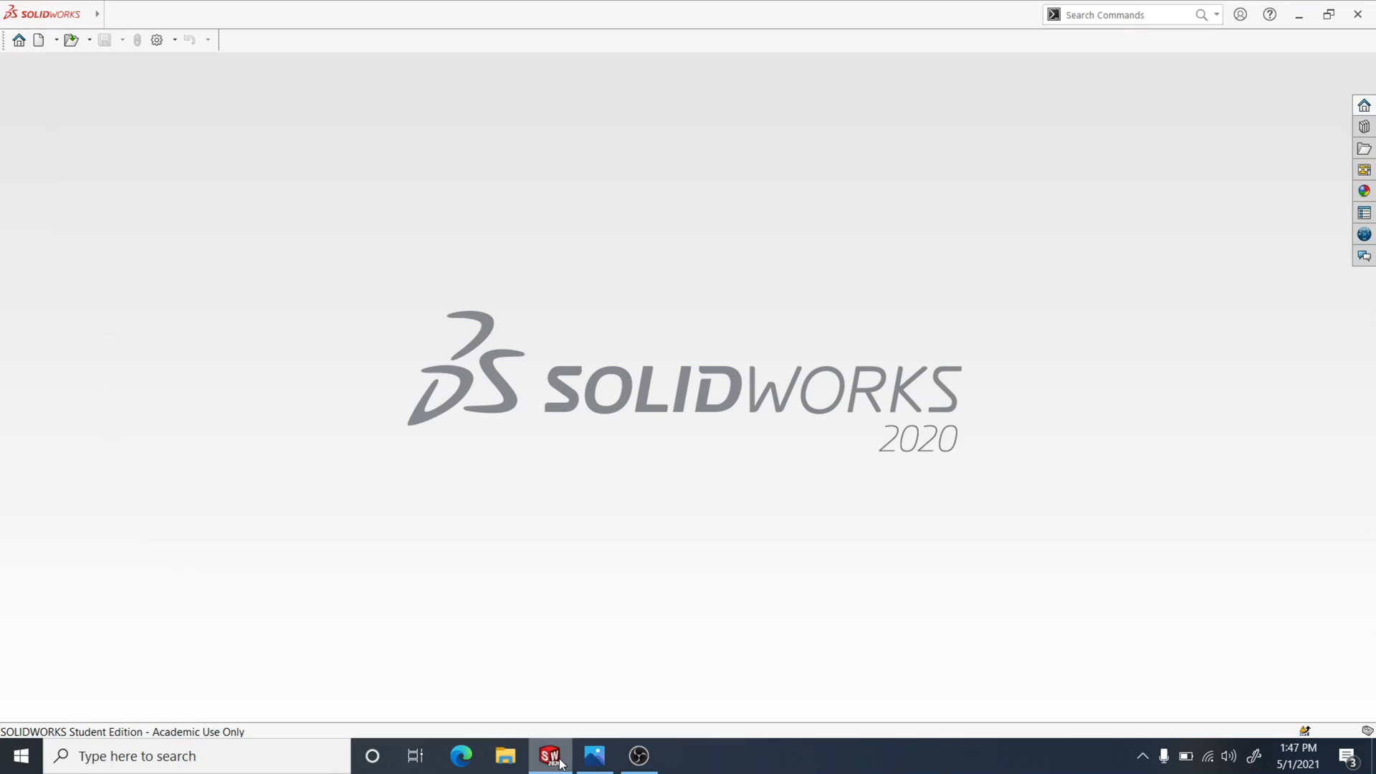
pyautogui.click(19, 40)
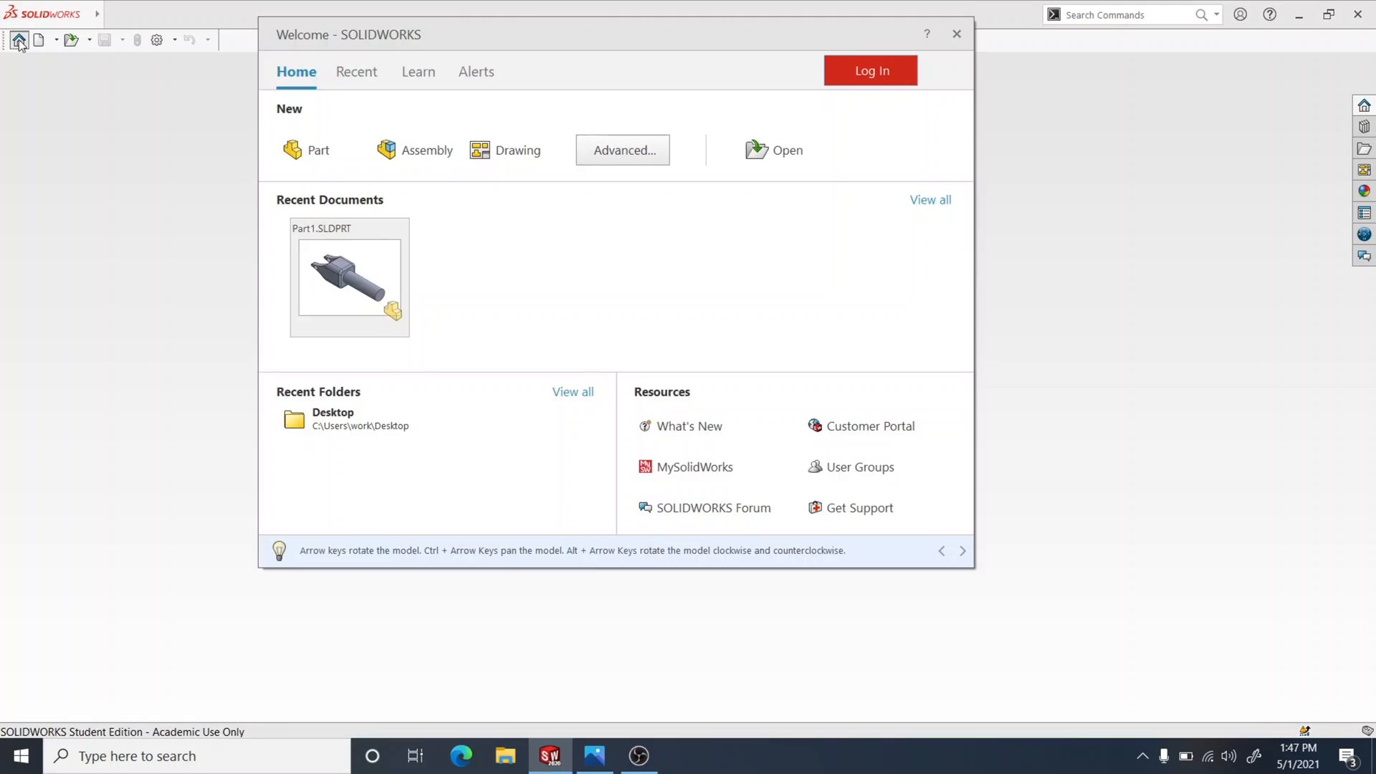
pyautogui.click(314, 150)
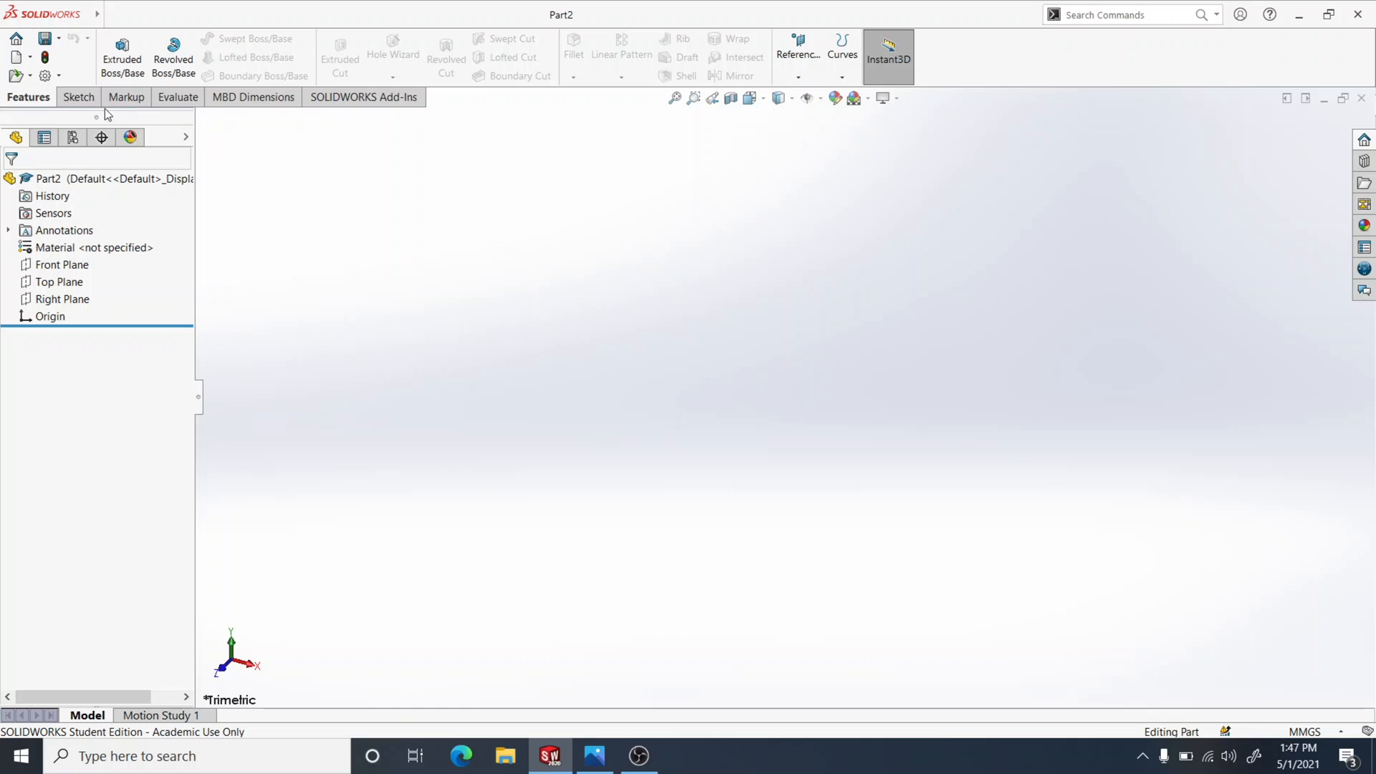
# Start a sketch on the Front Plane and draw a circle centred on the origin with a radius of about 47 mm
pyautogui.click(79, 98)
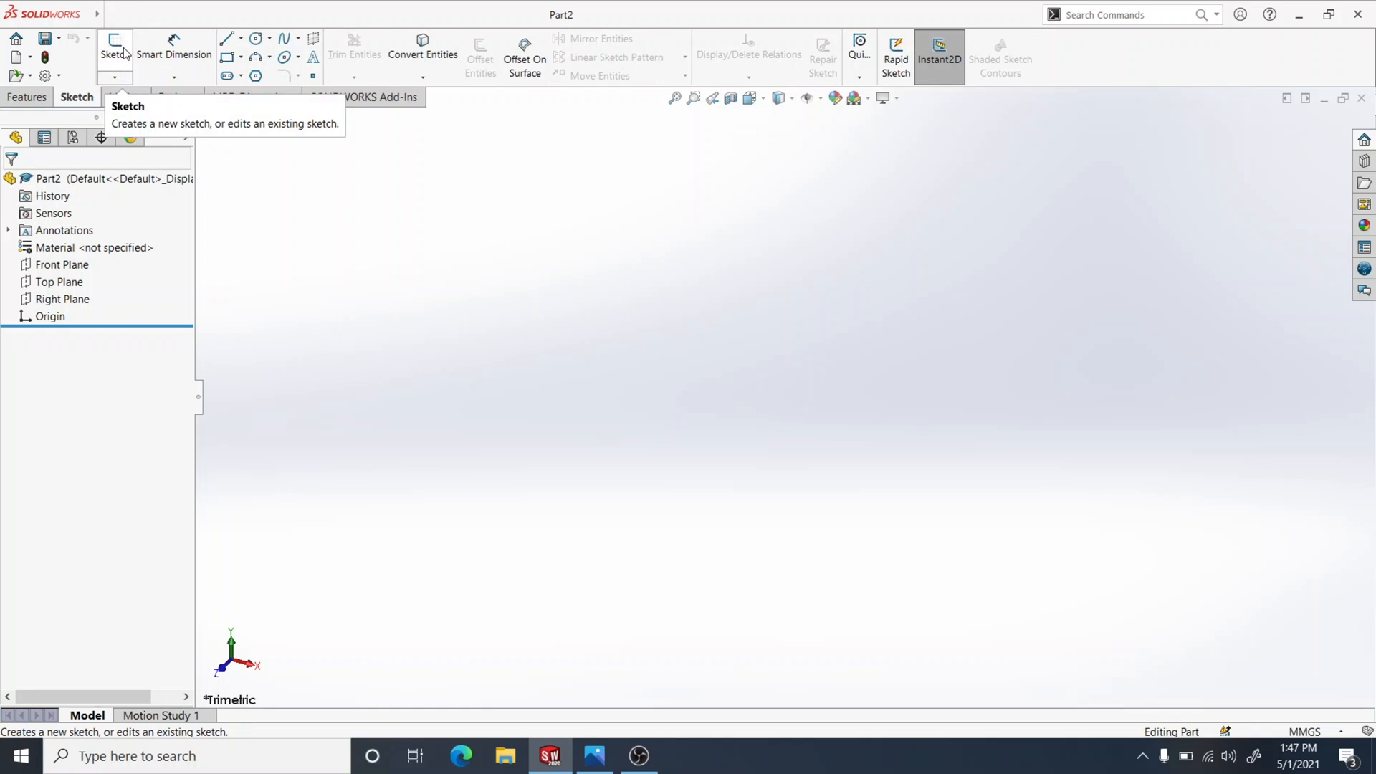
pyautogui.click(124, 54)
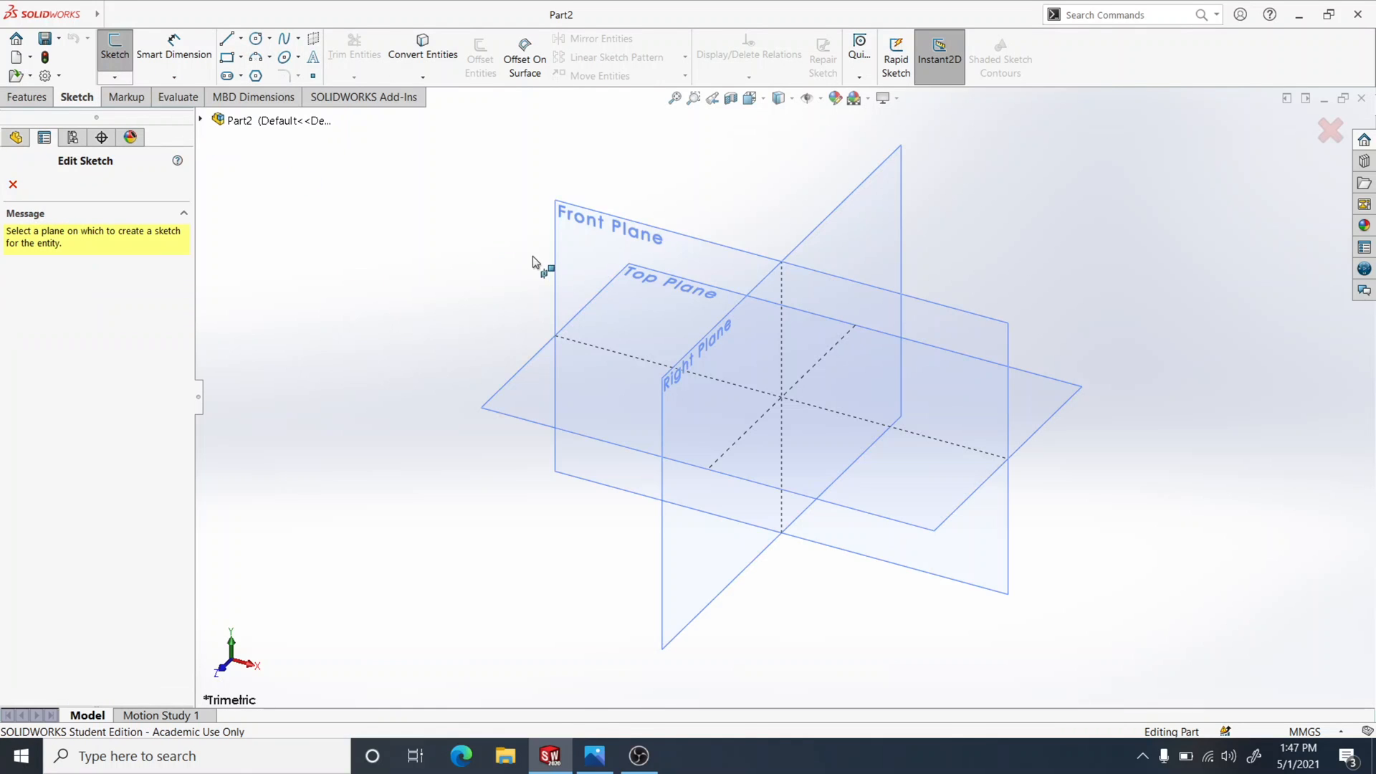
pyautogui.click(572, 244)
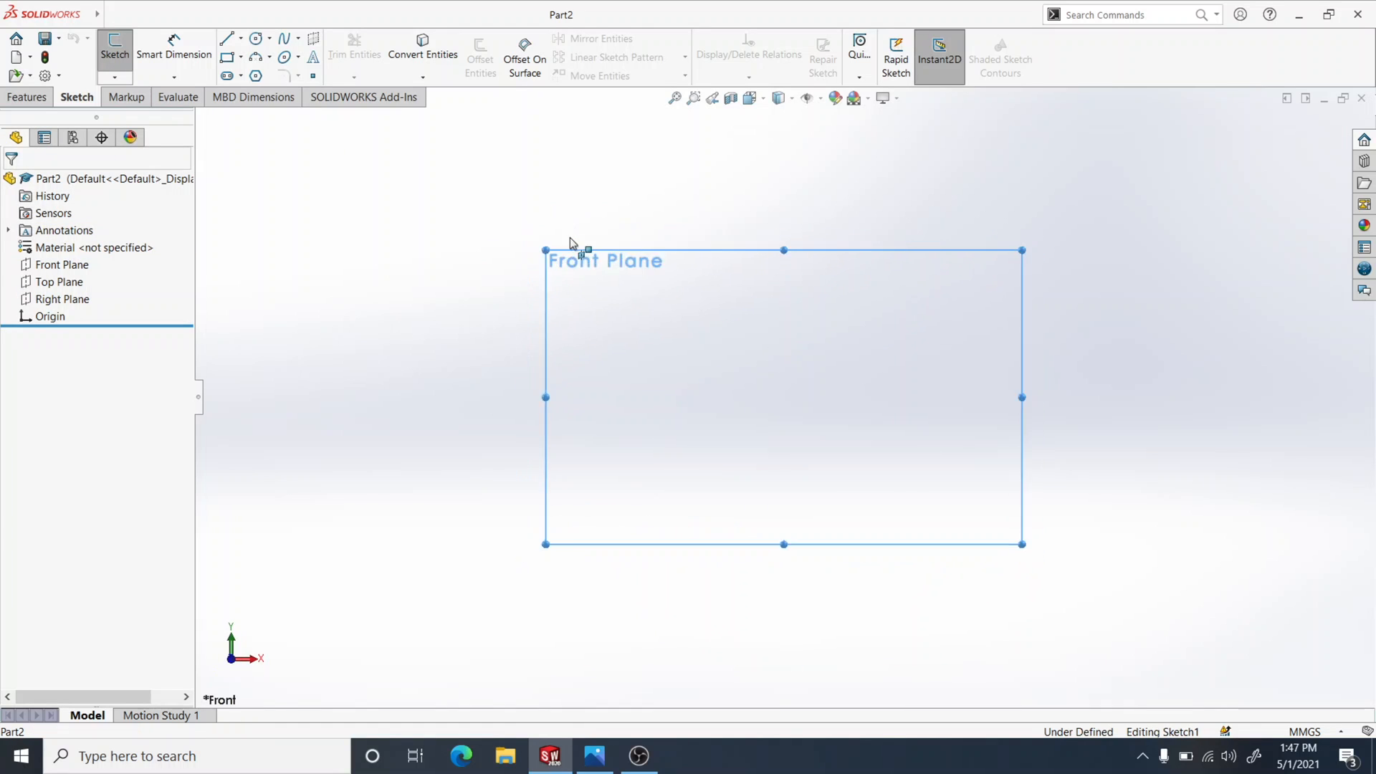
pyautogui.click(256, 38)
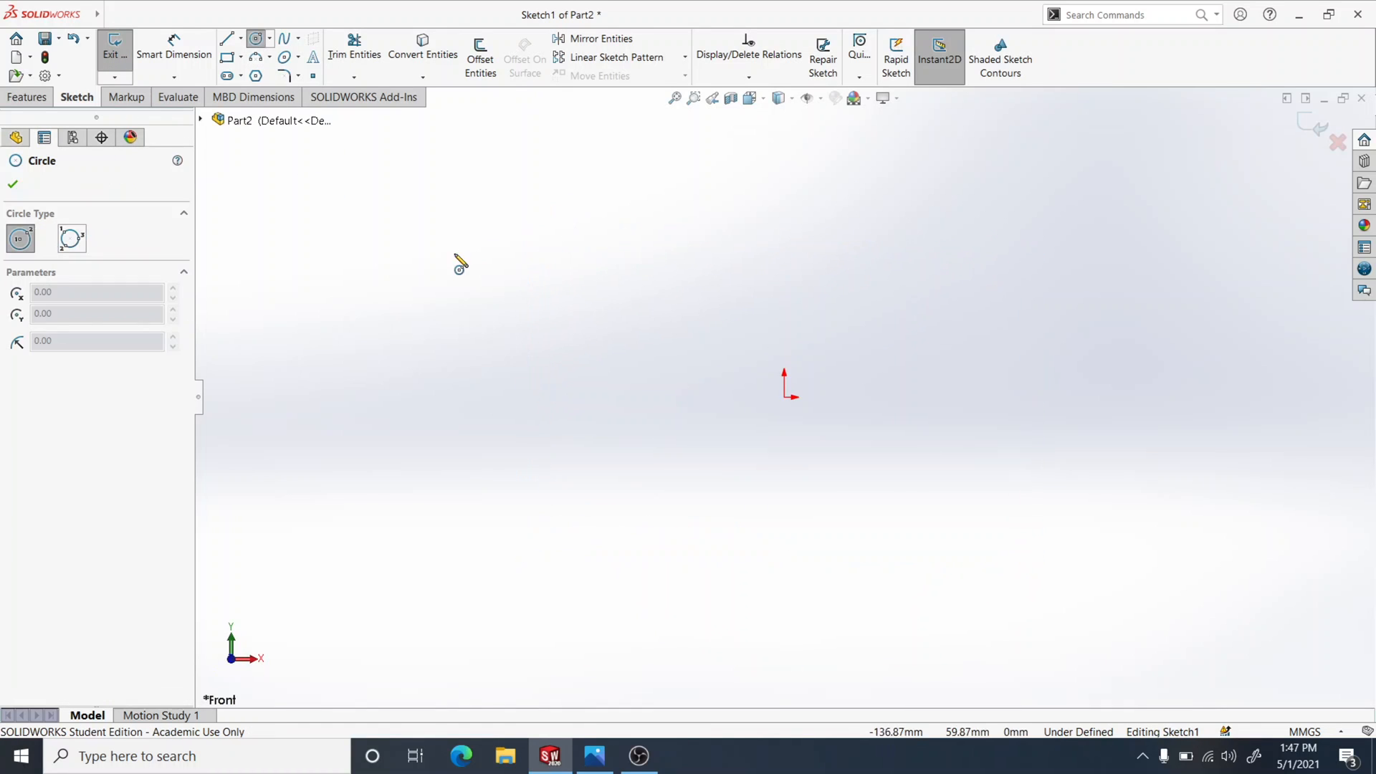
pyautogui.click(784, 397)
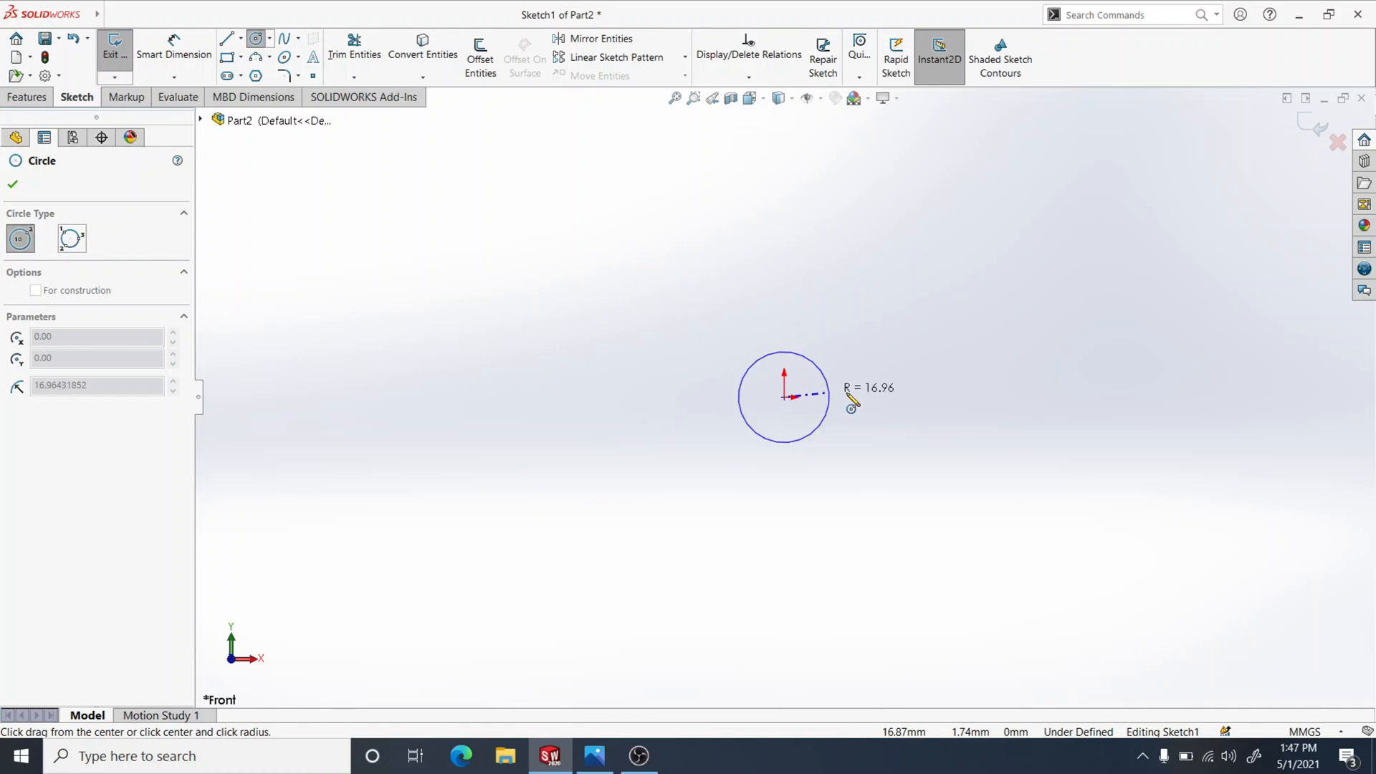
pyautogui.click(910, 400)
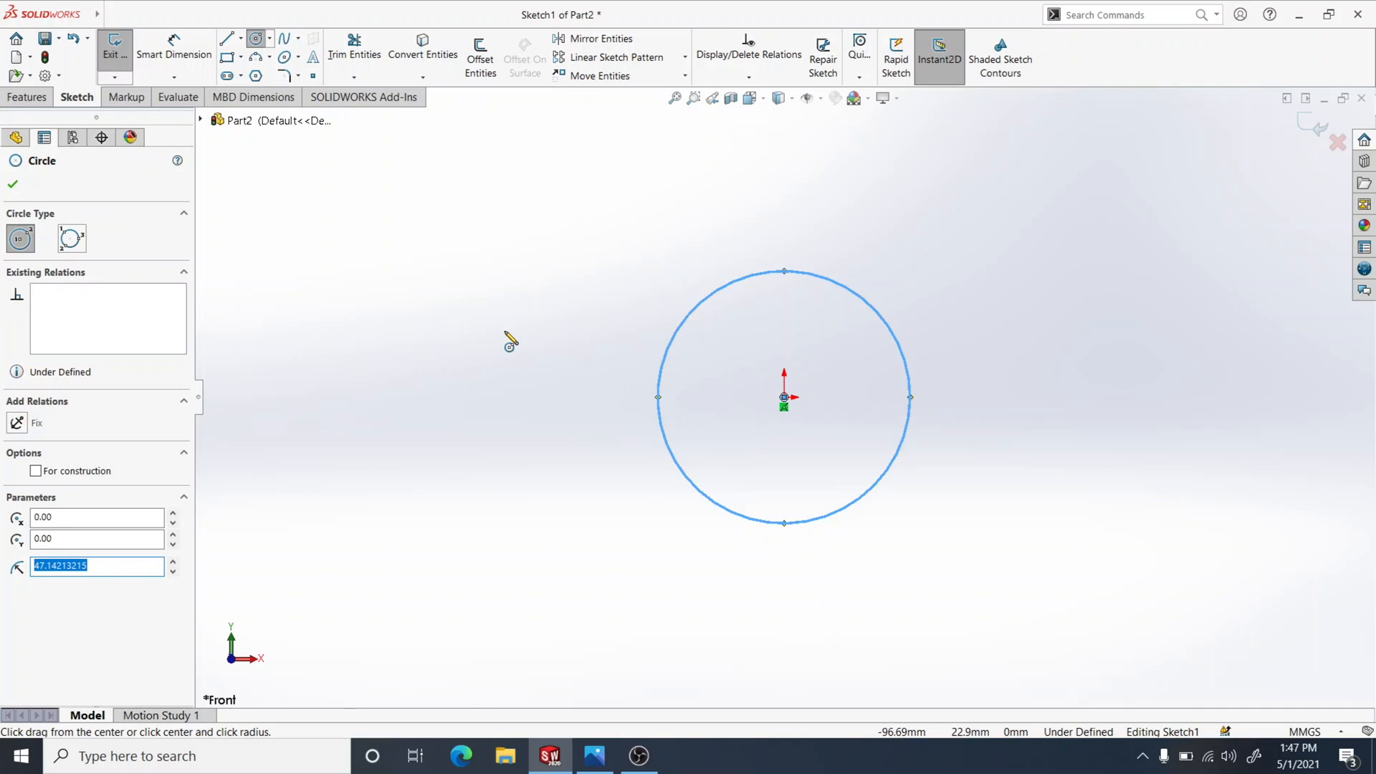
# Dimension the circle's diameter and set it to 10 mm
pyautogui.click(184, 57)
pyautogui.click(663, 402)
pyautogui.click(589, 399)
pyautogui.write('10')
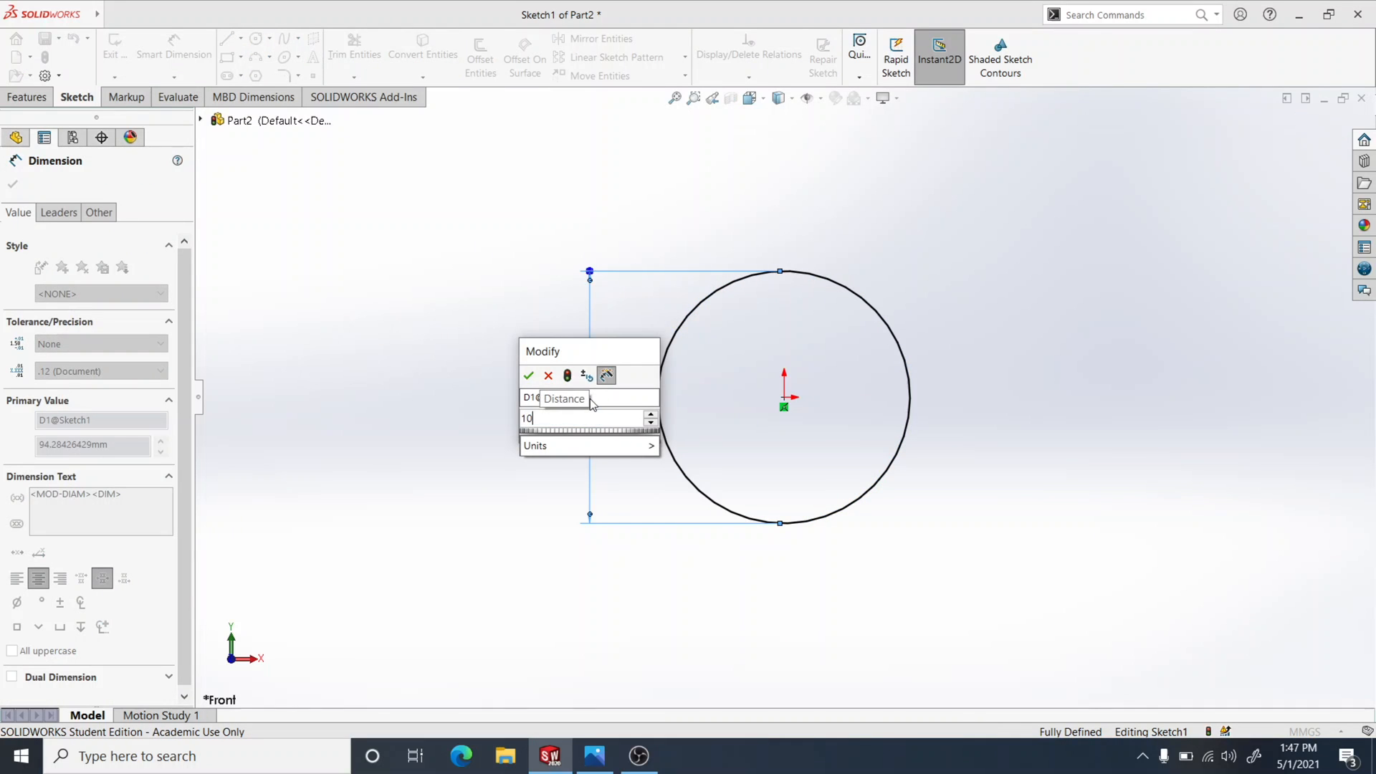
pyautogui.press('Return')
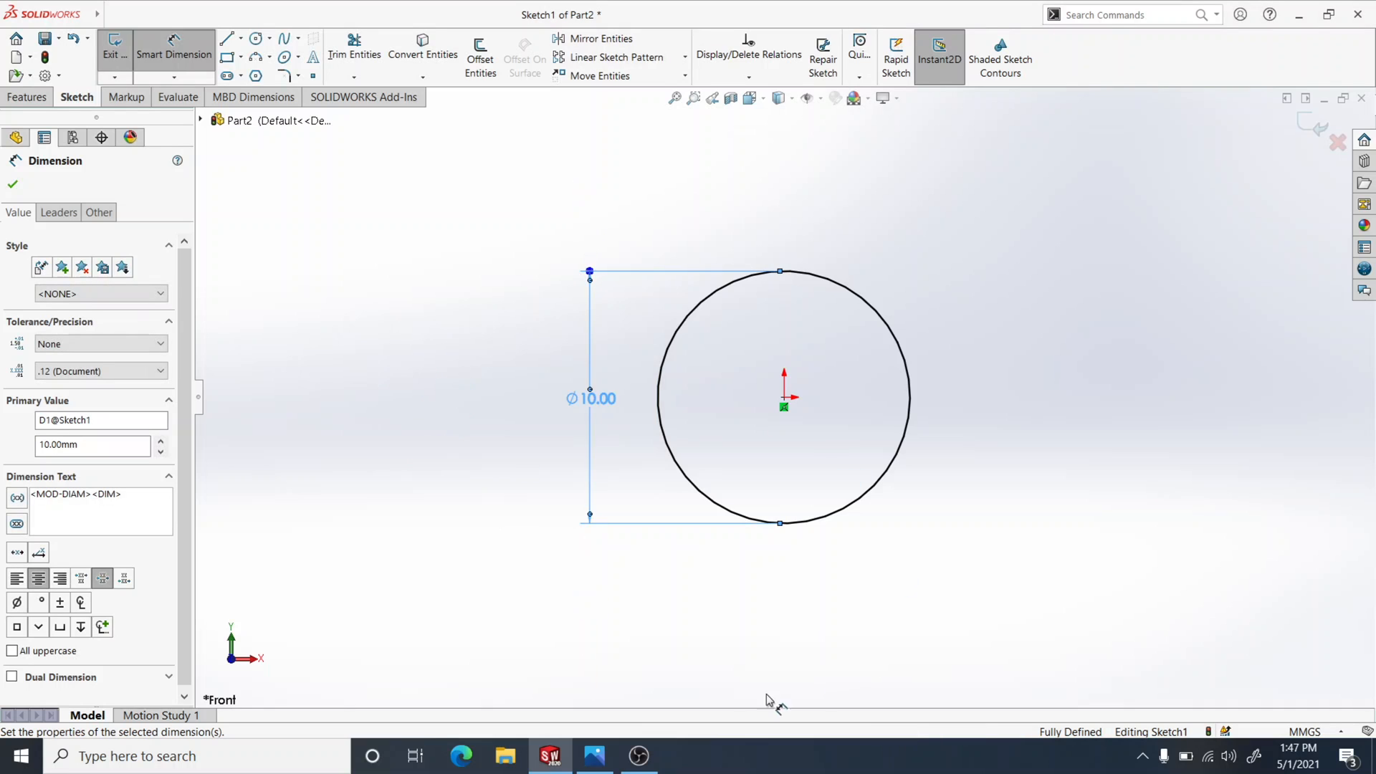
# Check the rod length in the part2.jpg reference drawing, return to SOLIDWORKS and exit the circle sketch
pyautogui.click(595, 756)
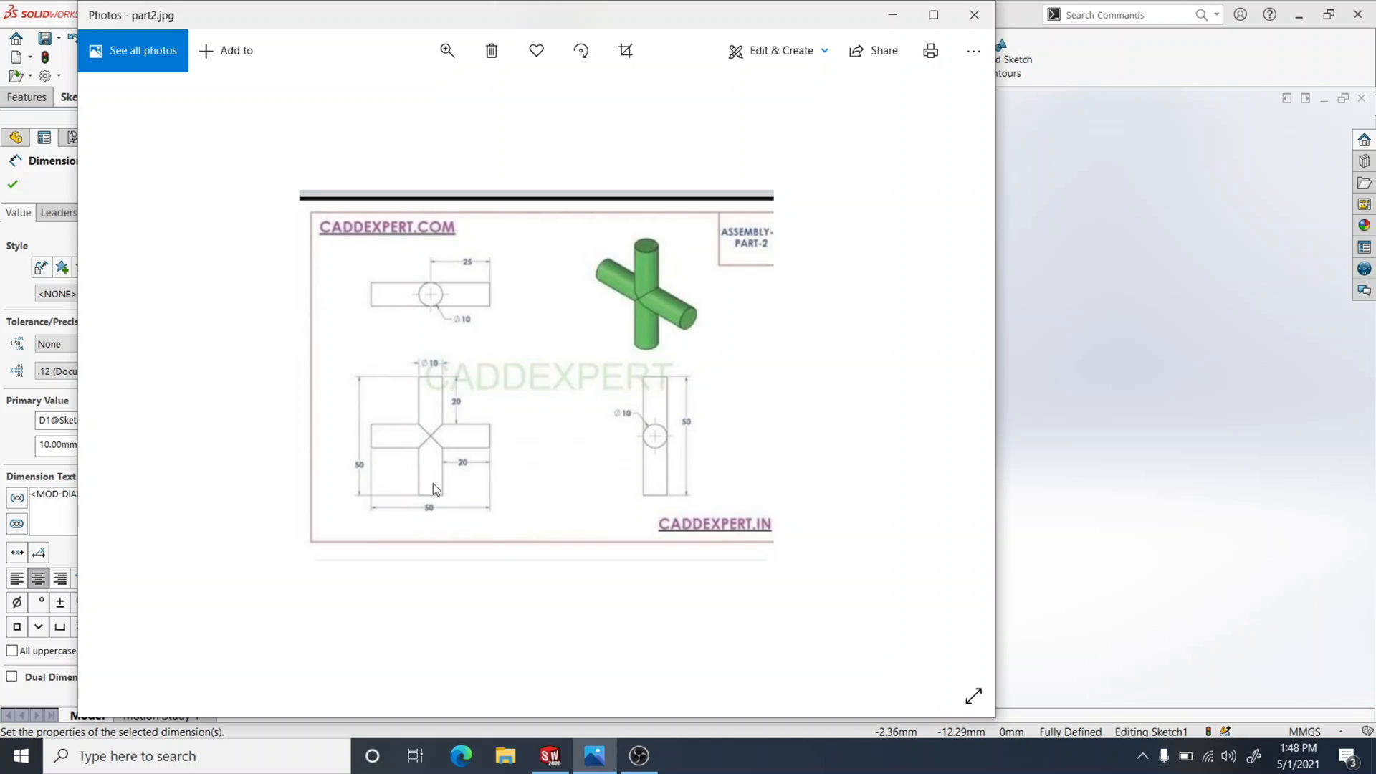
pyautogui.click(892, 15)
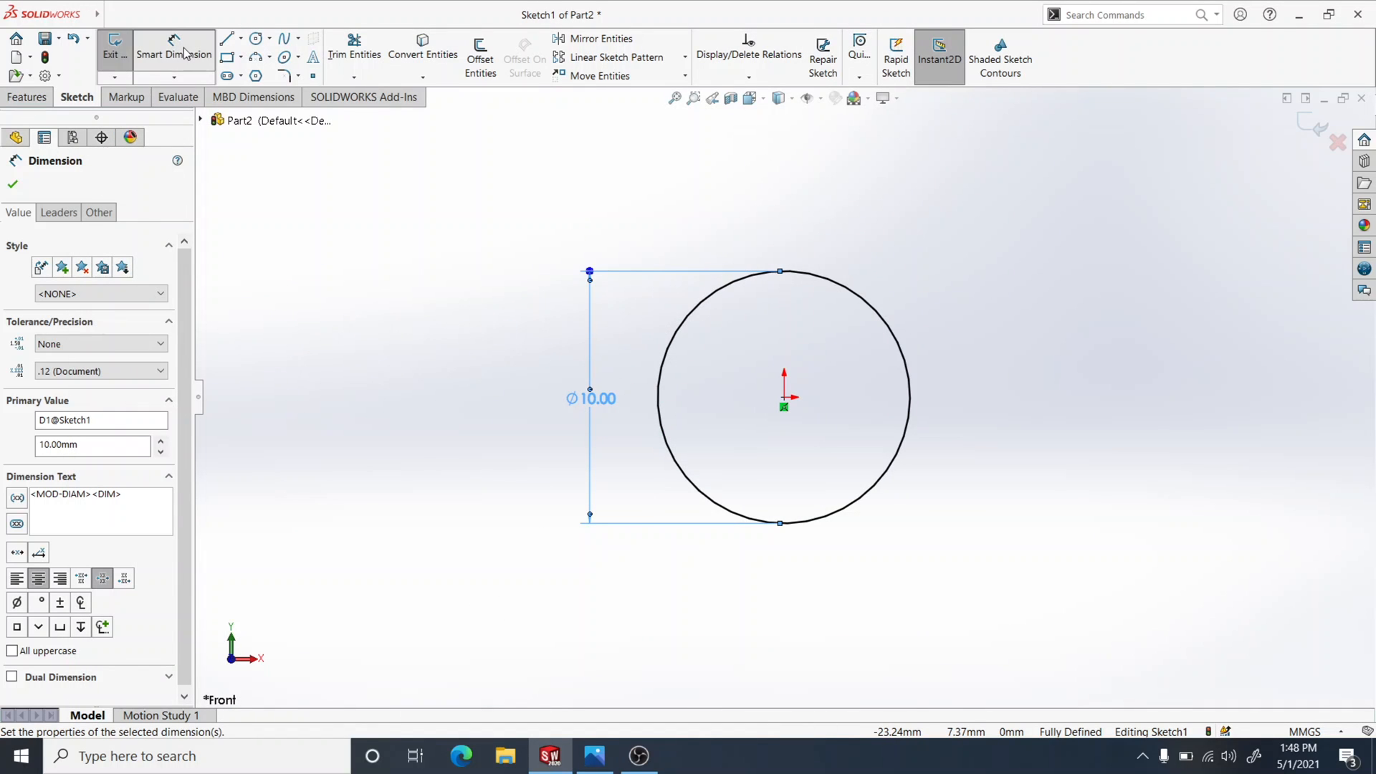
pyautogui.click(114, 47)
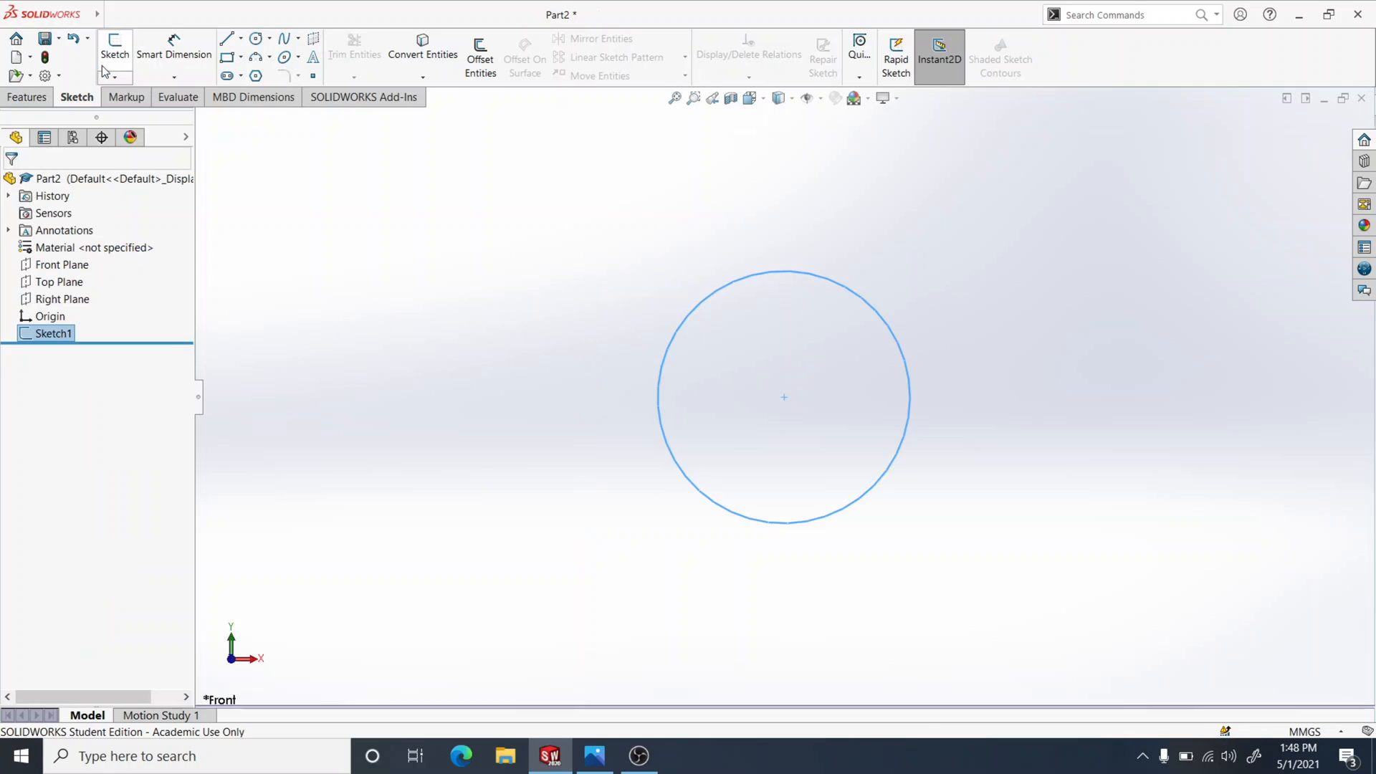
# Extrude the circle sketch as a boss with the Mid Plane end condition and a depth of 50 mm
pyautogui.click(32, 97)
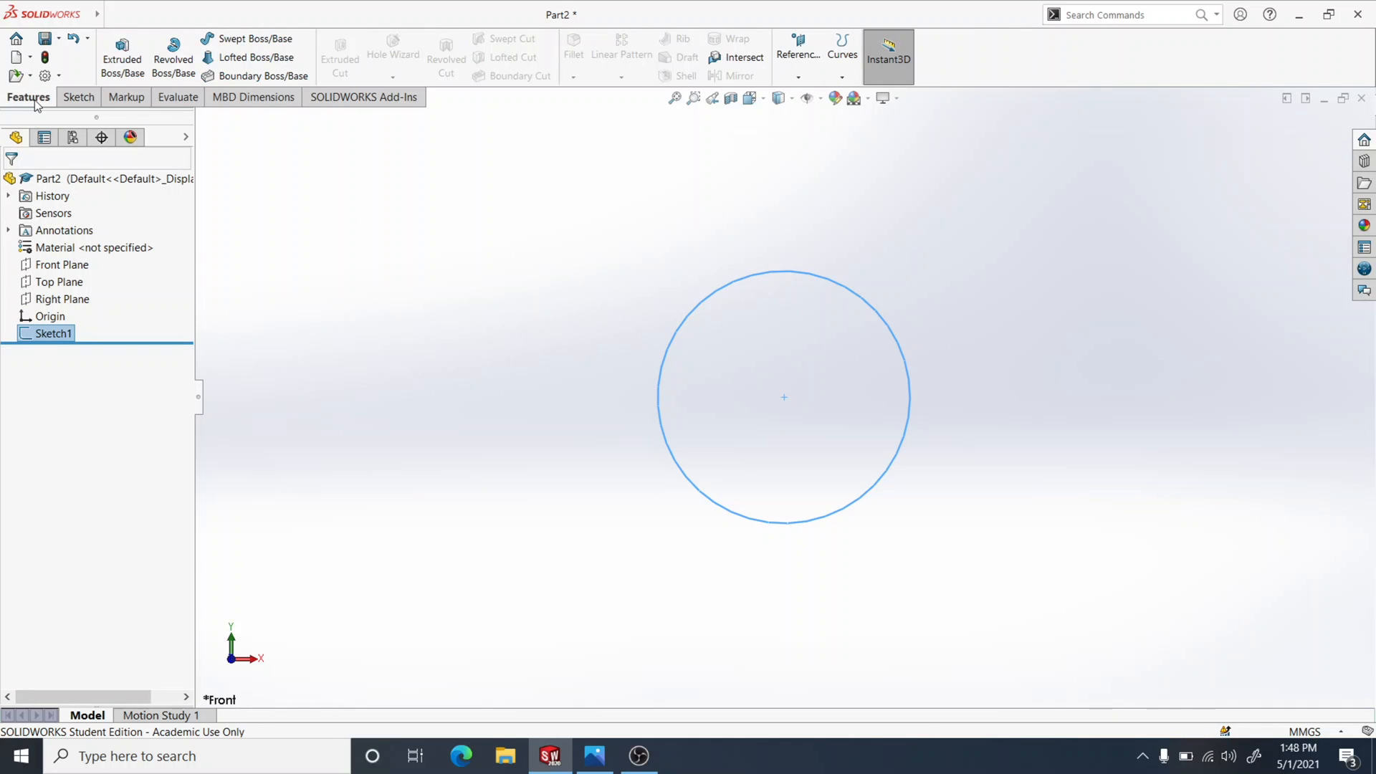
pyautogui.click(107, 54)
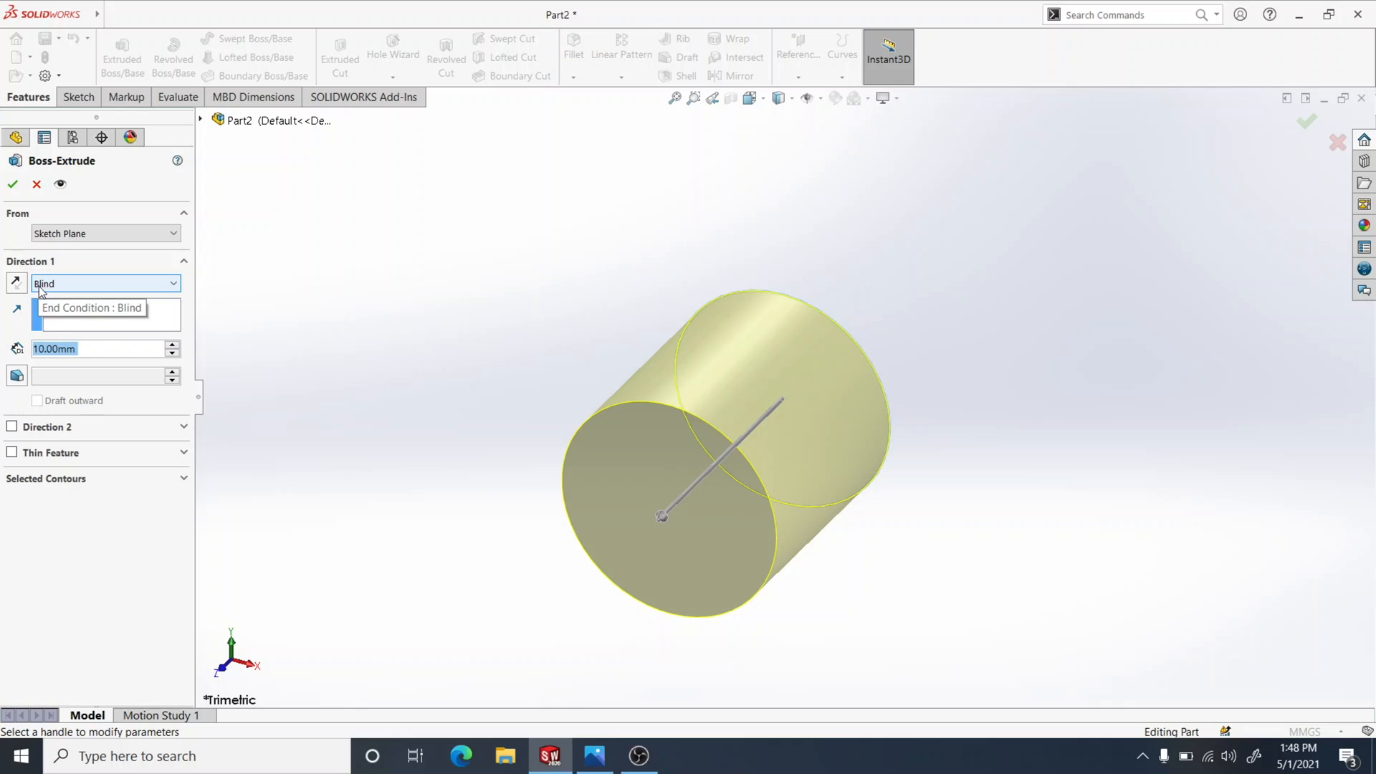
pyautogui.click(59, 285)
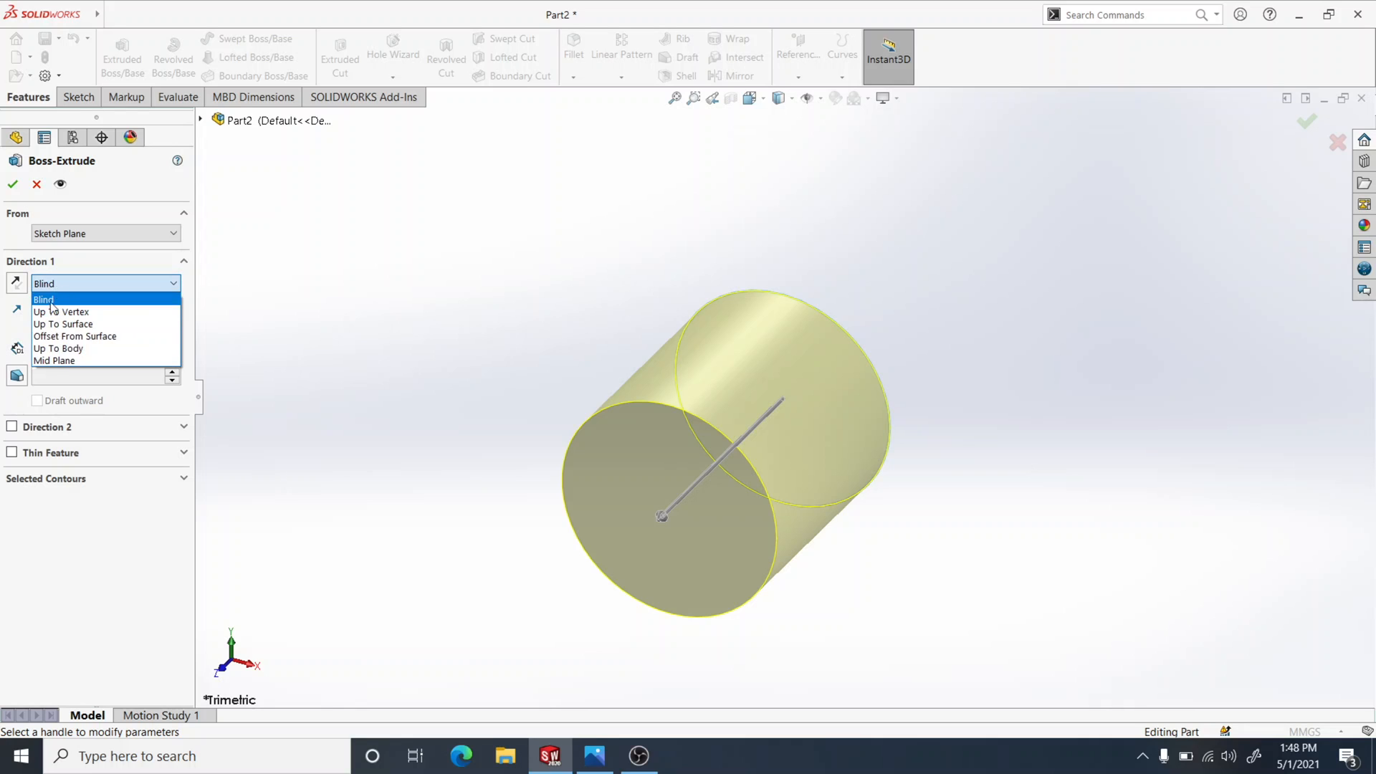
pyautogui.click(53, 360)
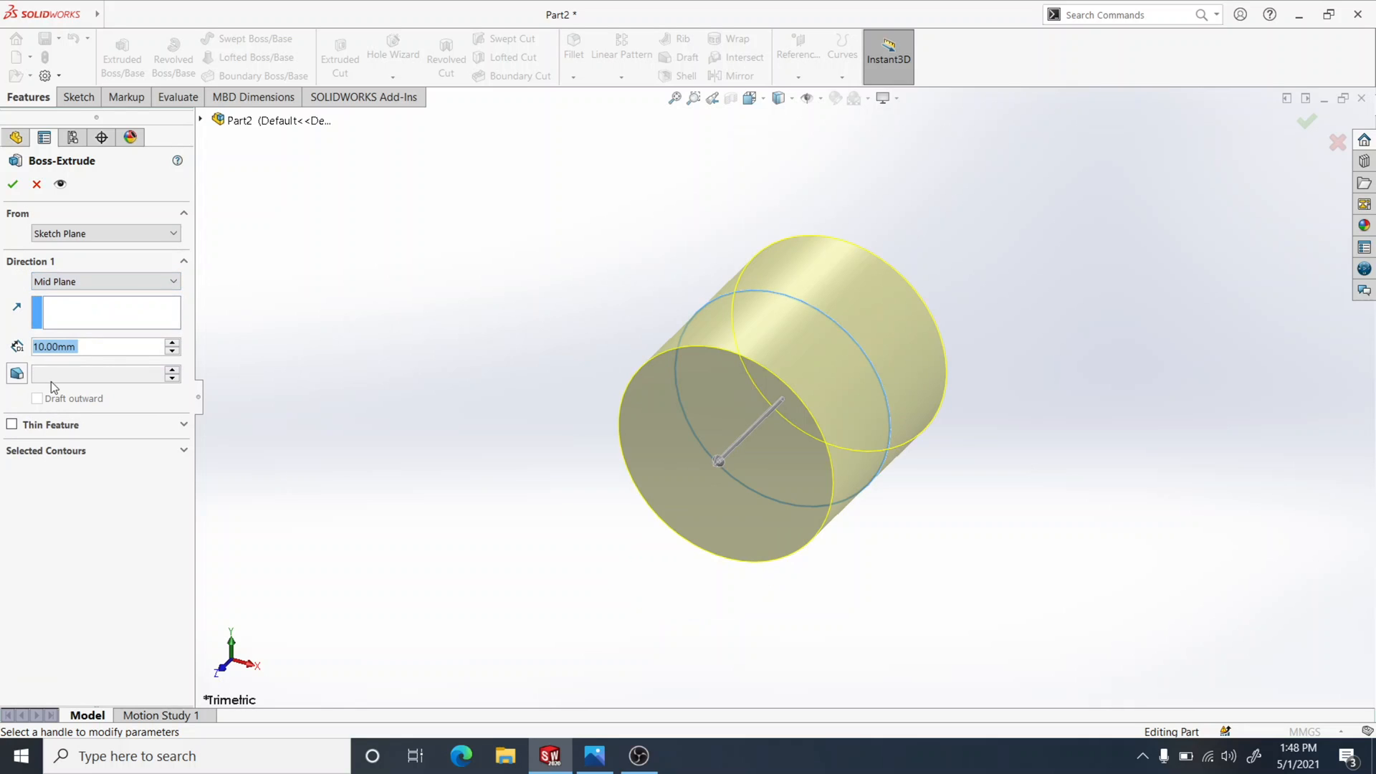
pyautogui.write('50')
pyautogui.press('Return')
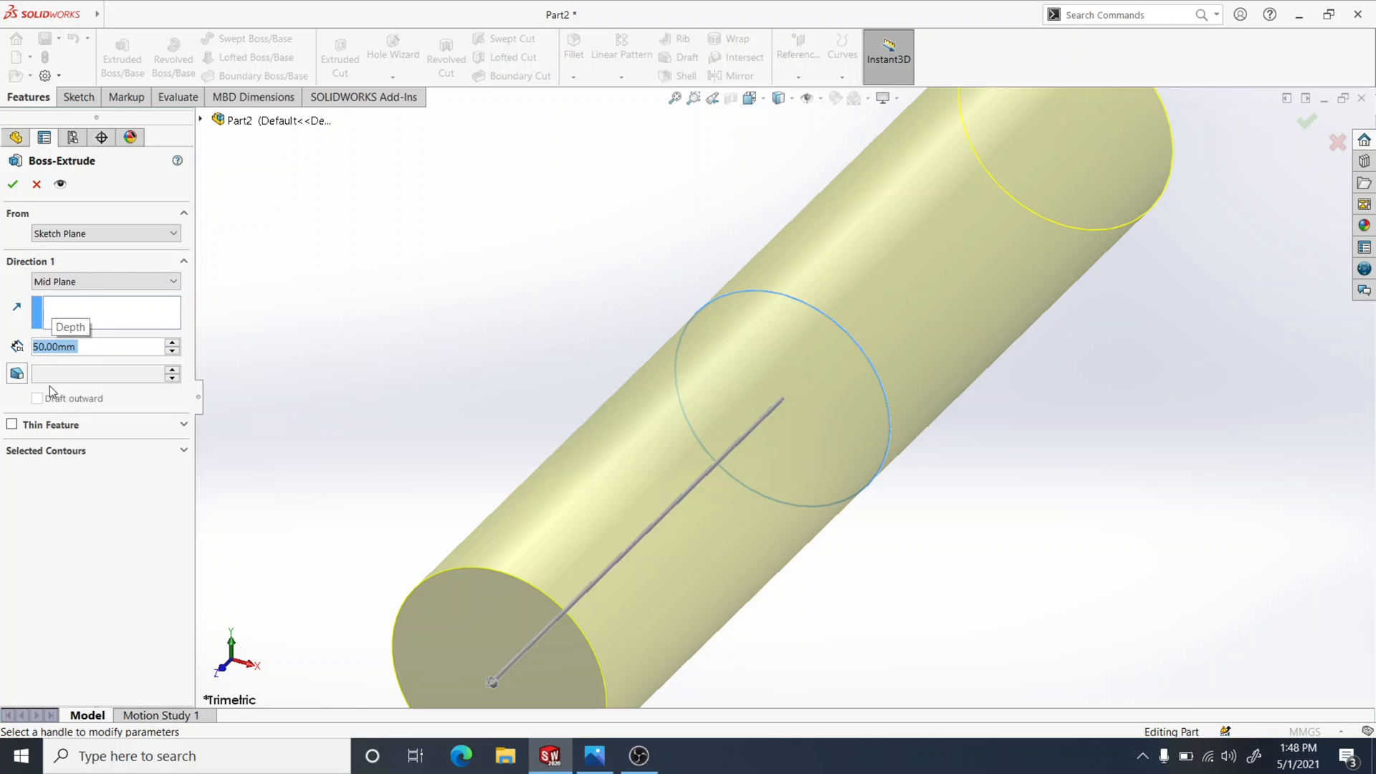
pyautogui.scroll(4, 777, 433)
pyautogui.scroll(-1, 876, 367)
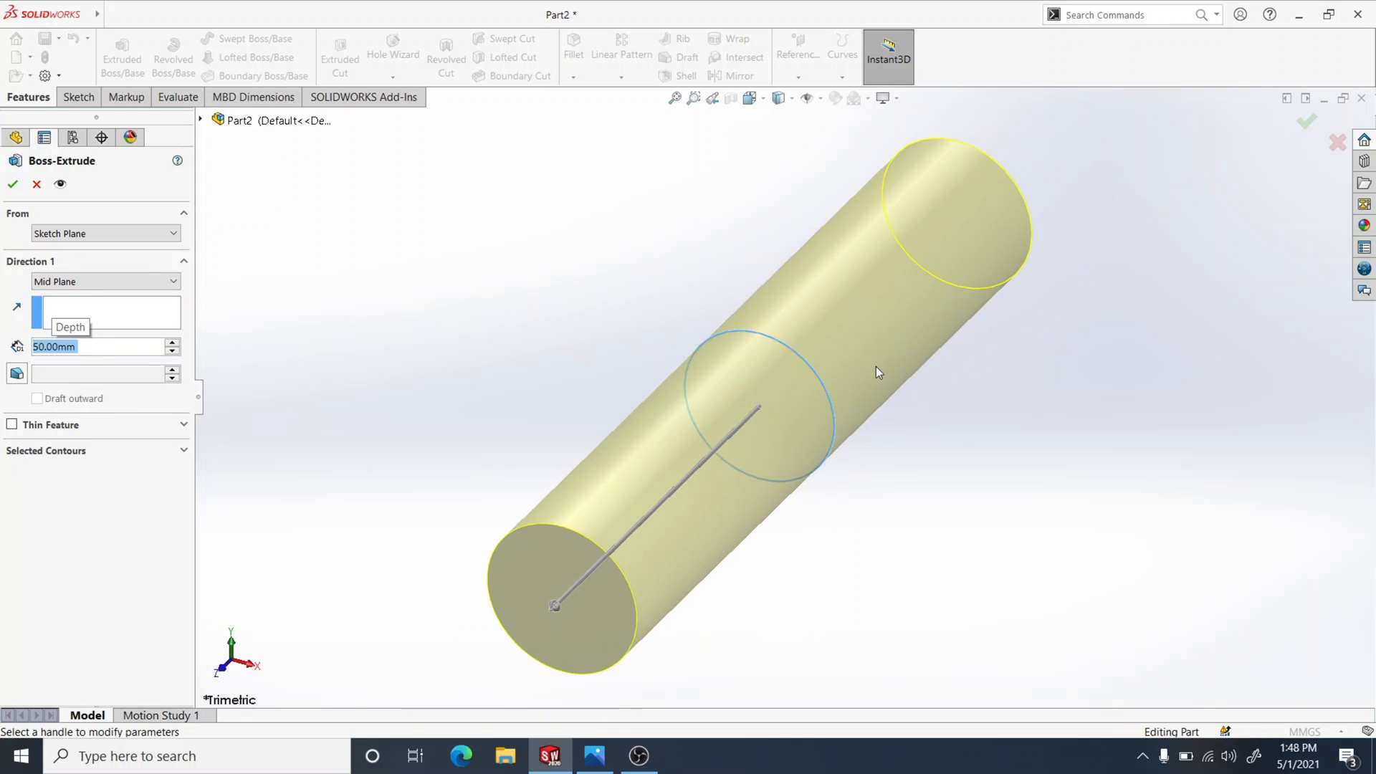
pyautogui.scroll(1, 876, 367)
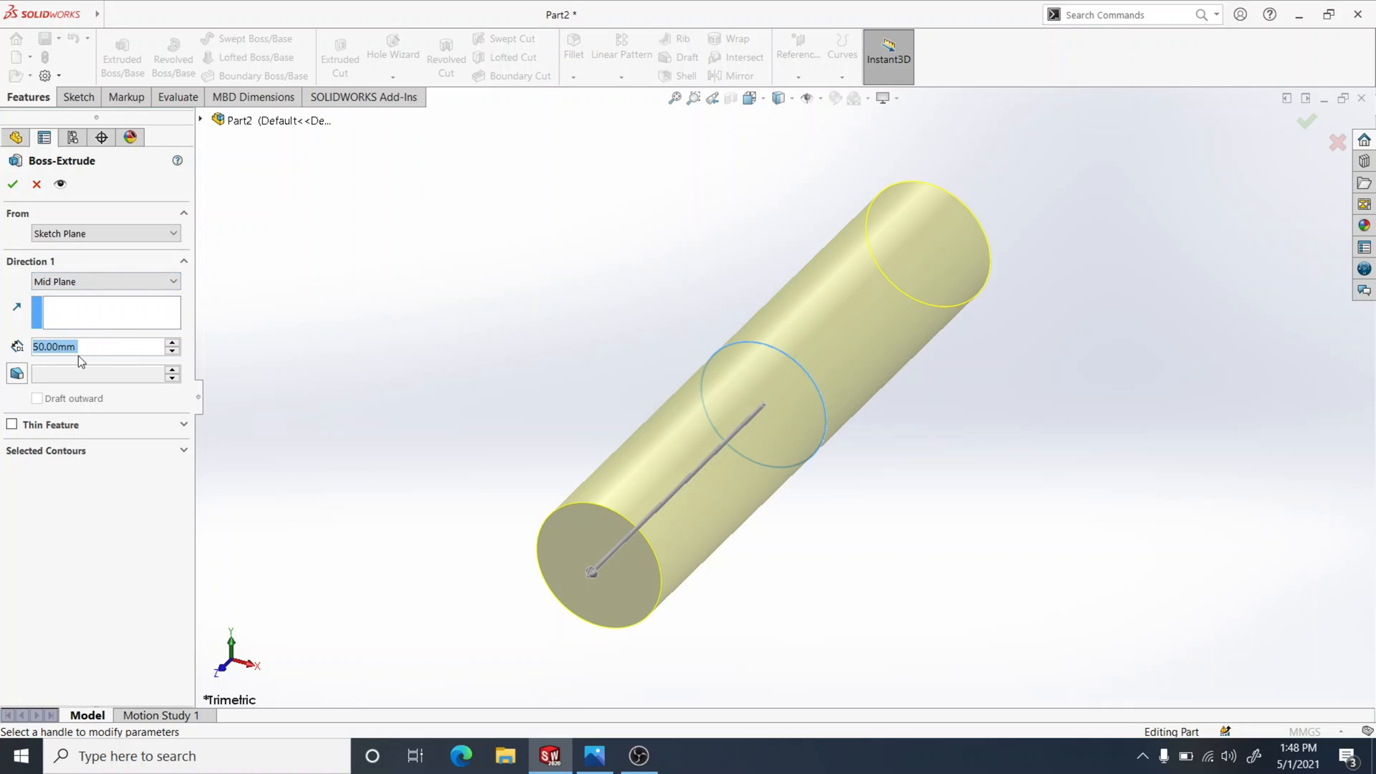
pyautogui.click(11, 189)
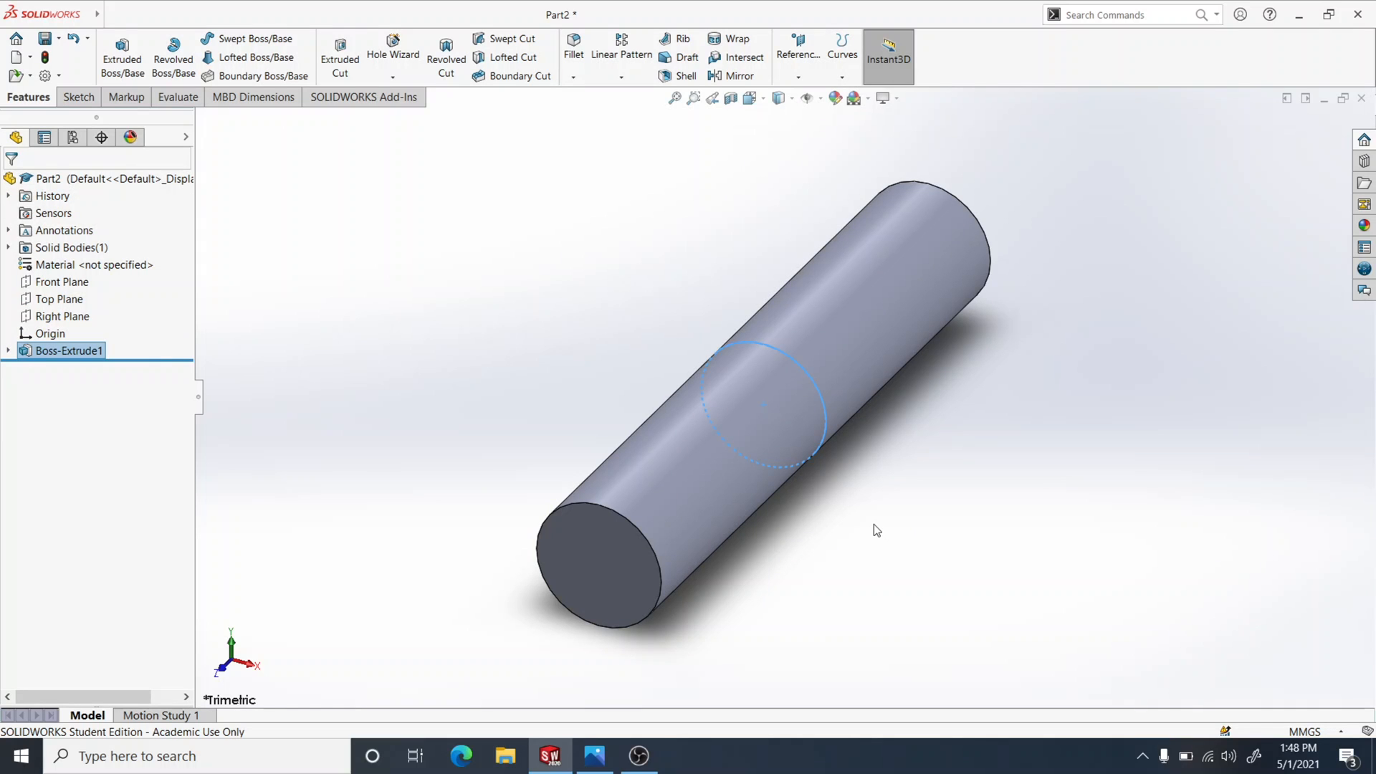
# Start a sketch on the Top Plane and draw a circle of 5 mm radius from the origin to the cylinder's edge
pyautogui.moveTo(875, 531); pyautogui.dragTo(842, 480, button='middle')
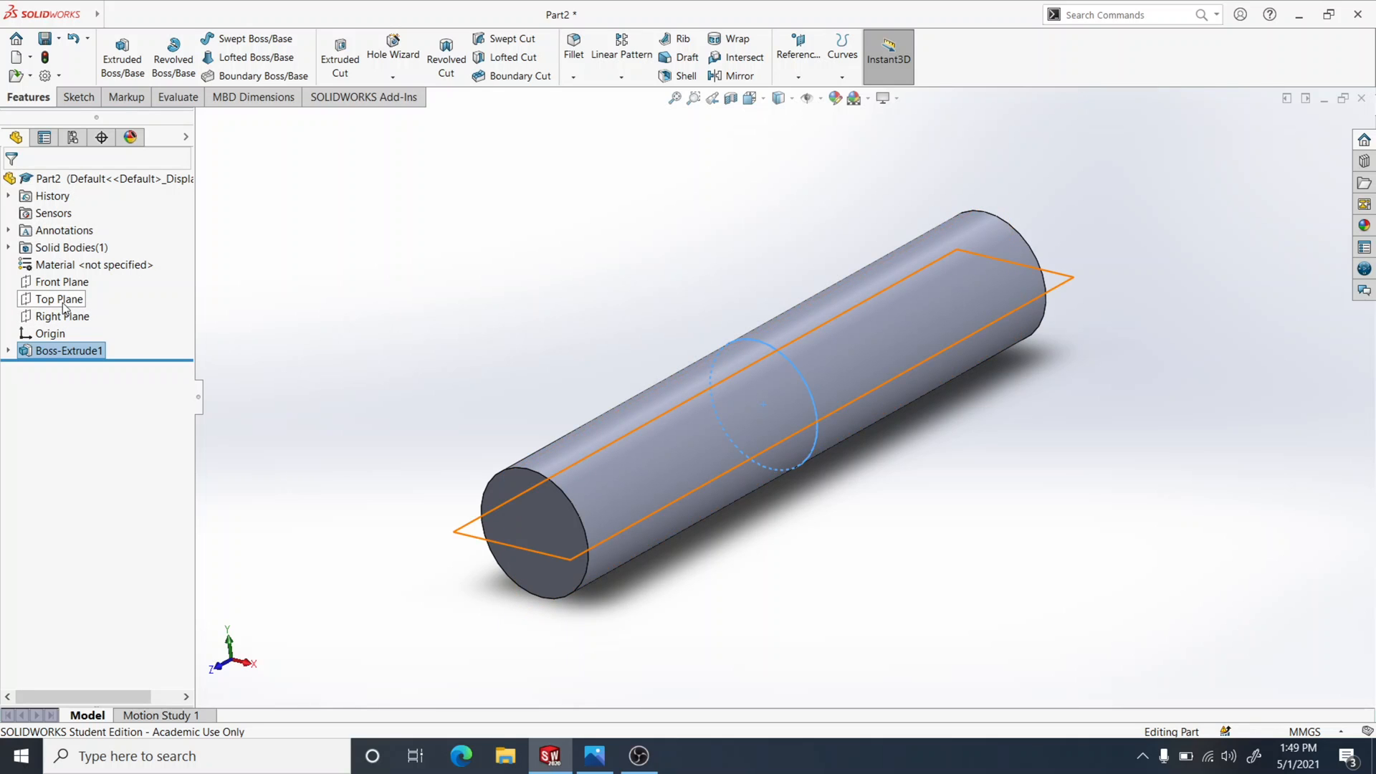
pyautogui.click(64, 308)
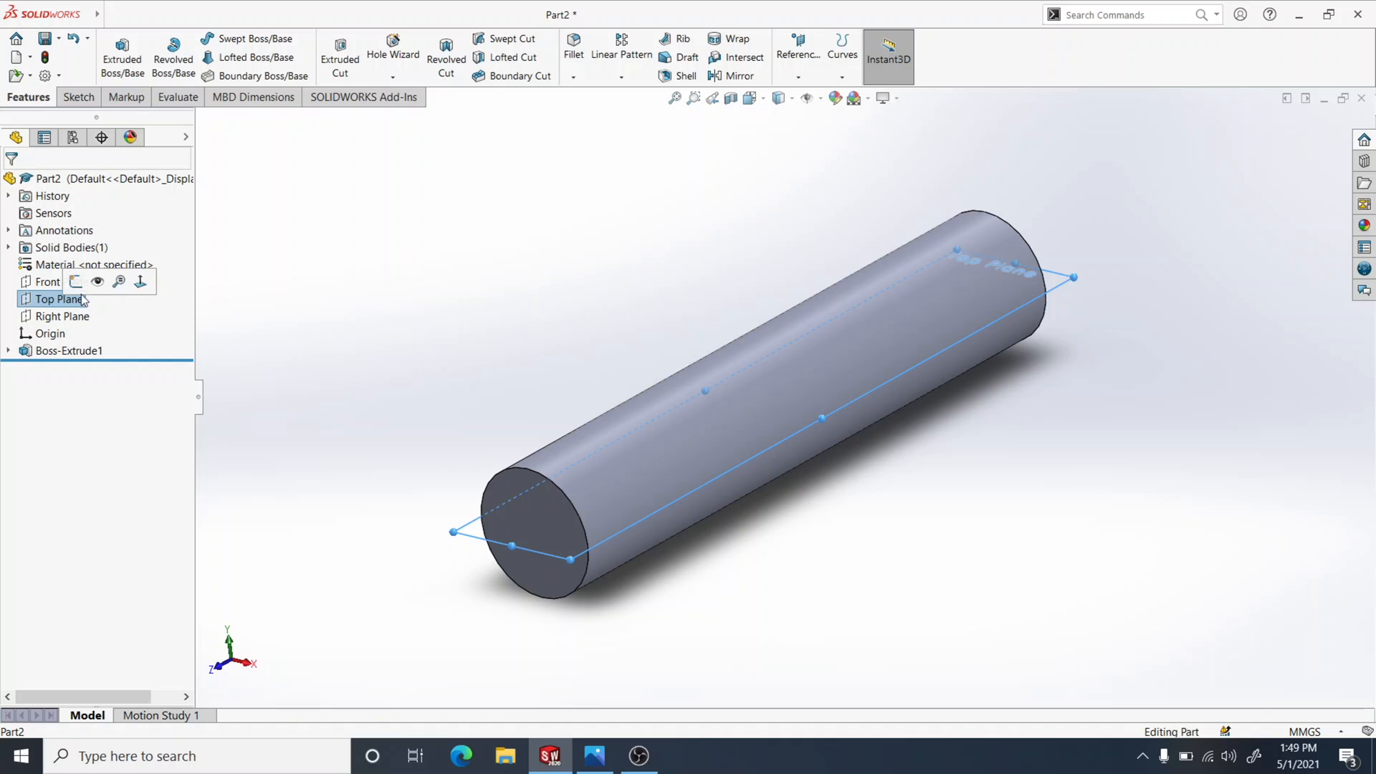
pyautogui.click(141, 279)
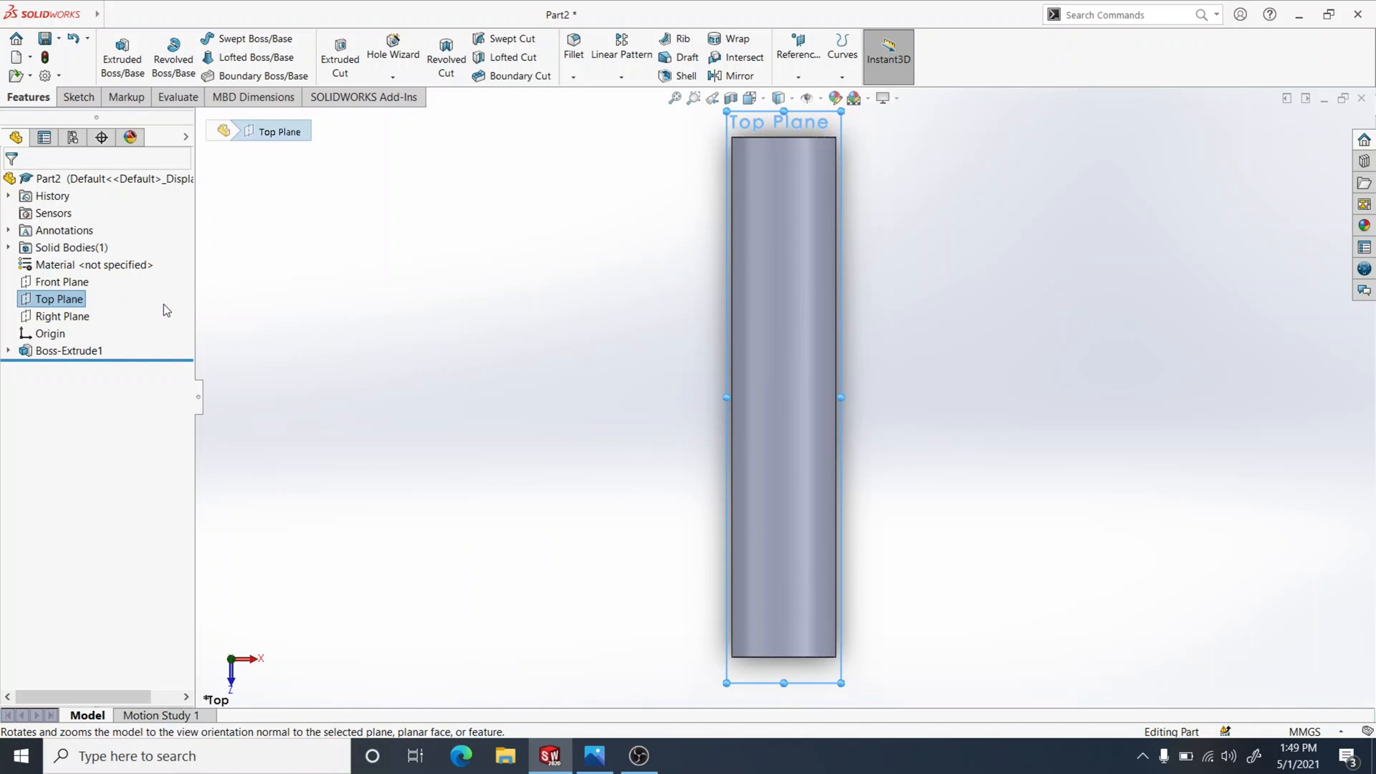
pyautogui.click(79, 100)
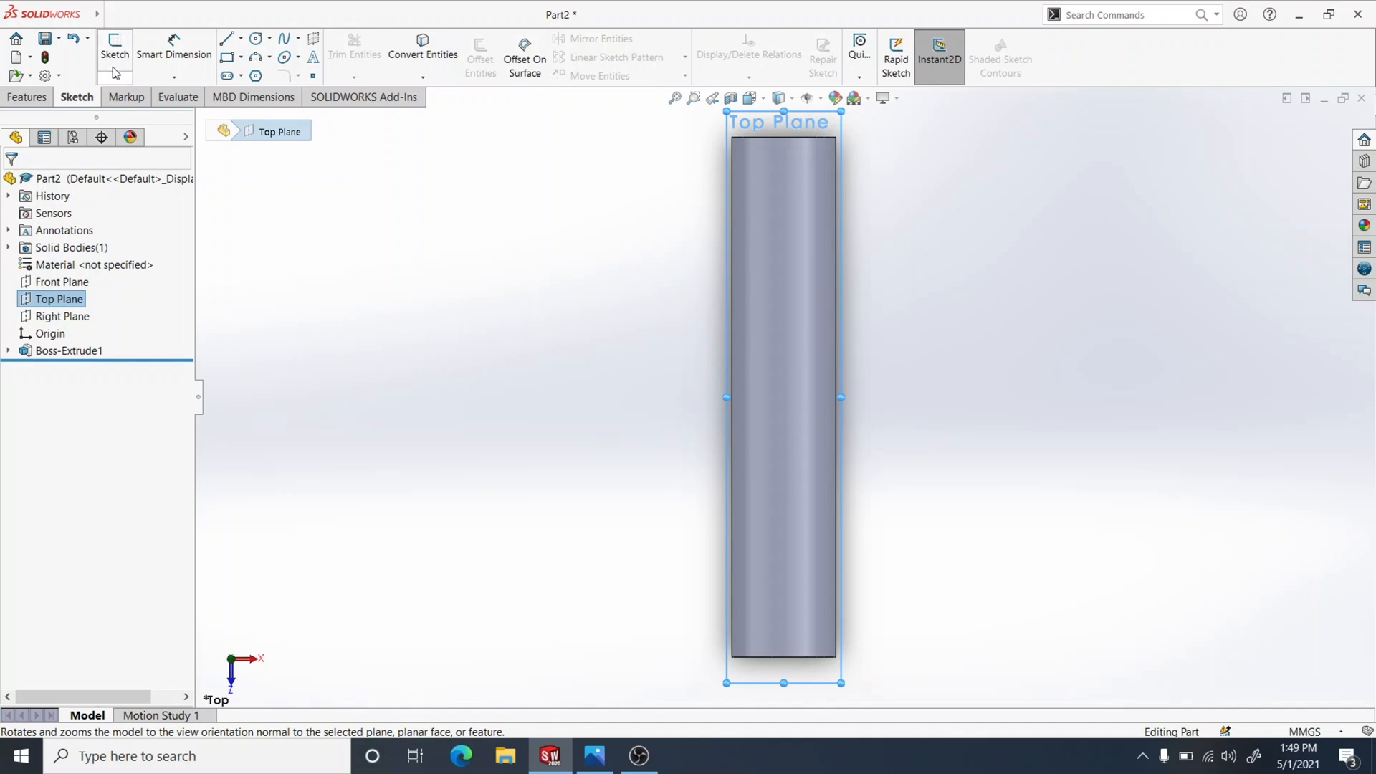
pyautogui.click(113, 48)
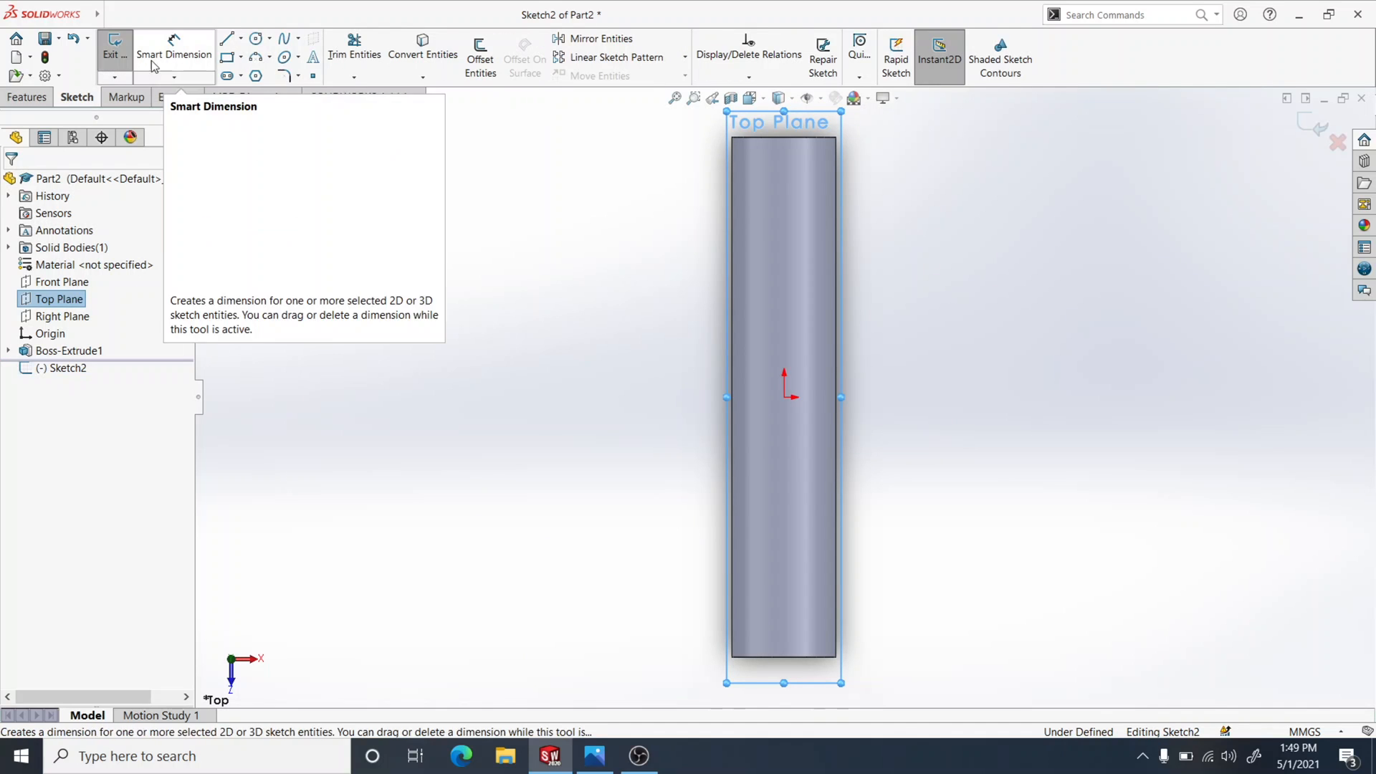
pyautogui.click(256, 38)
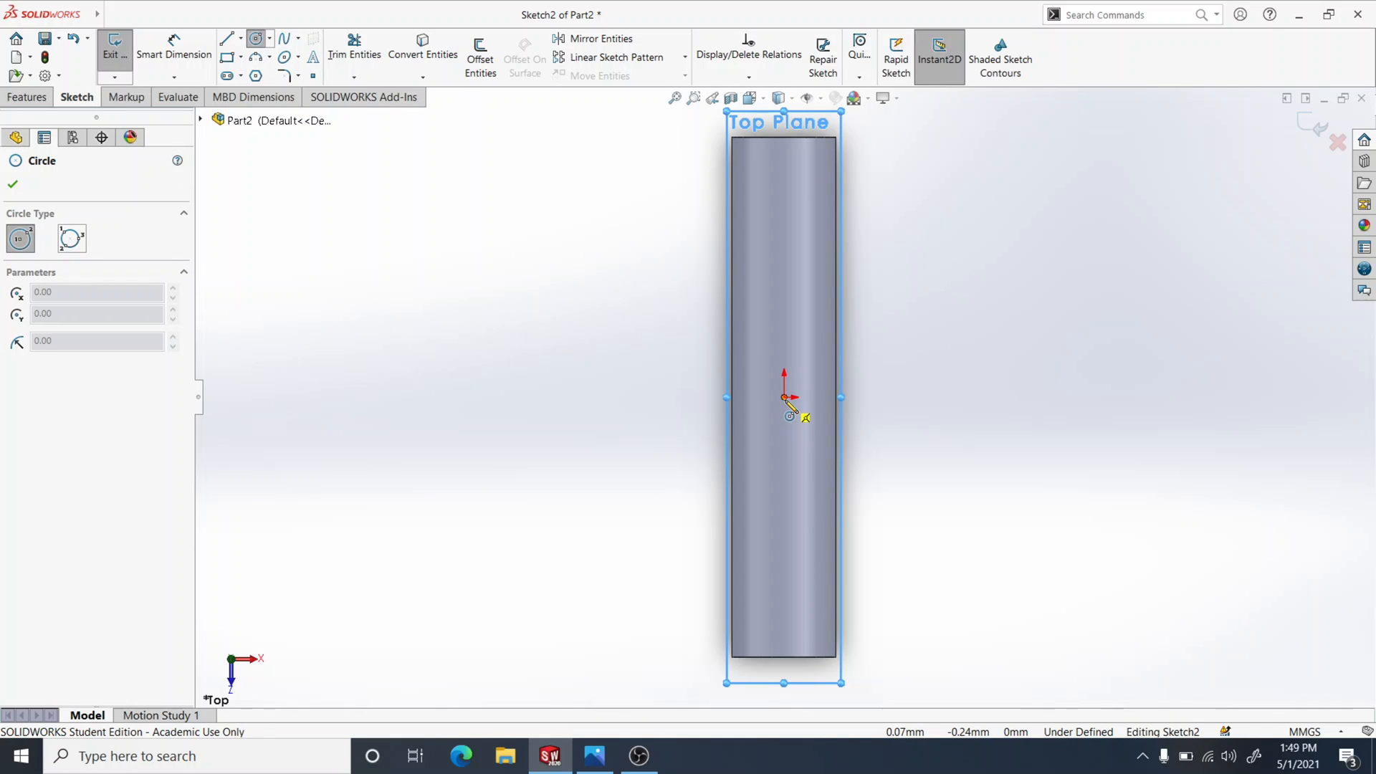
pyautogui.click(785, 399)
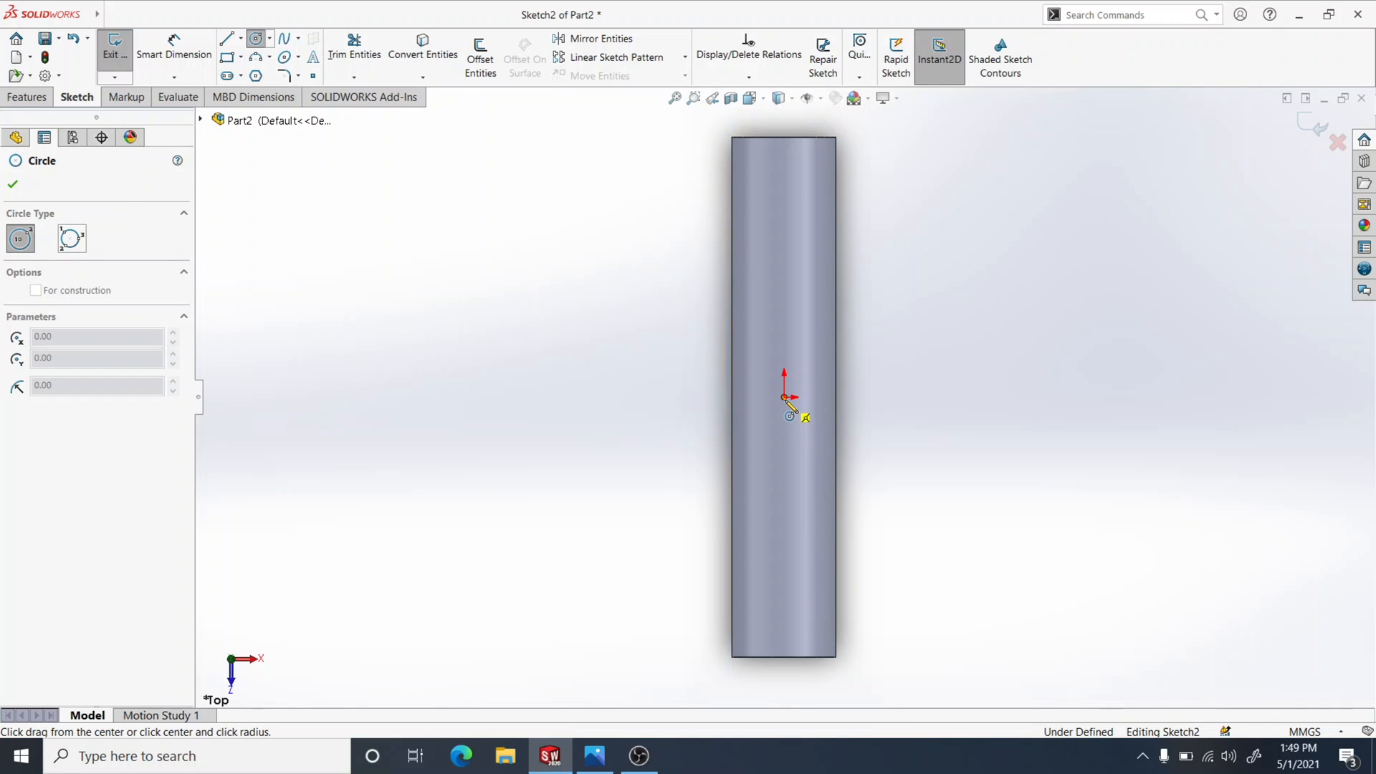
pyautogui.click(837, 401)
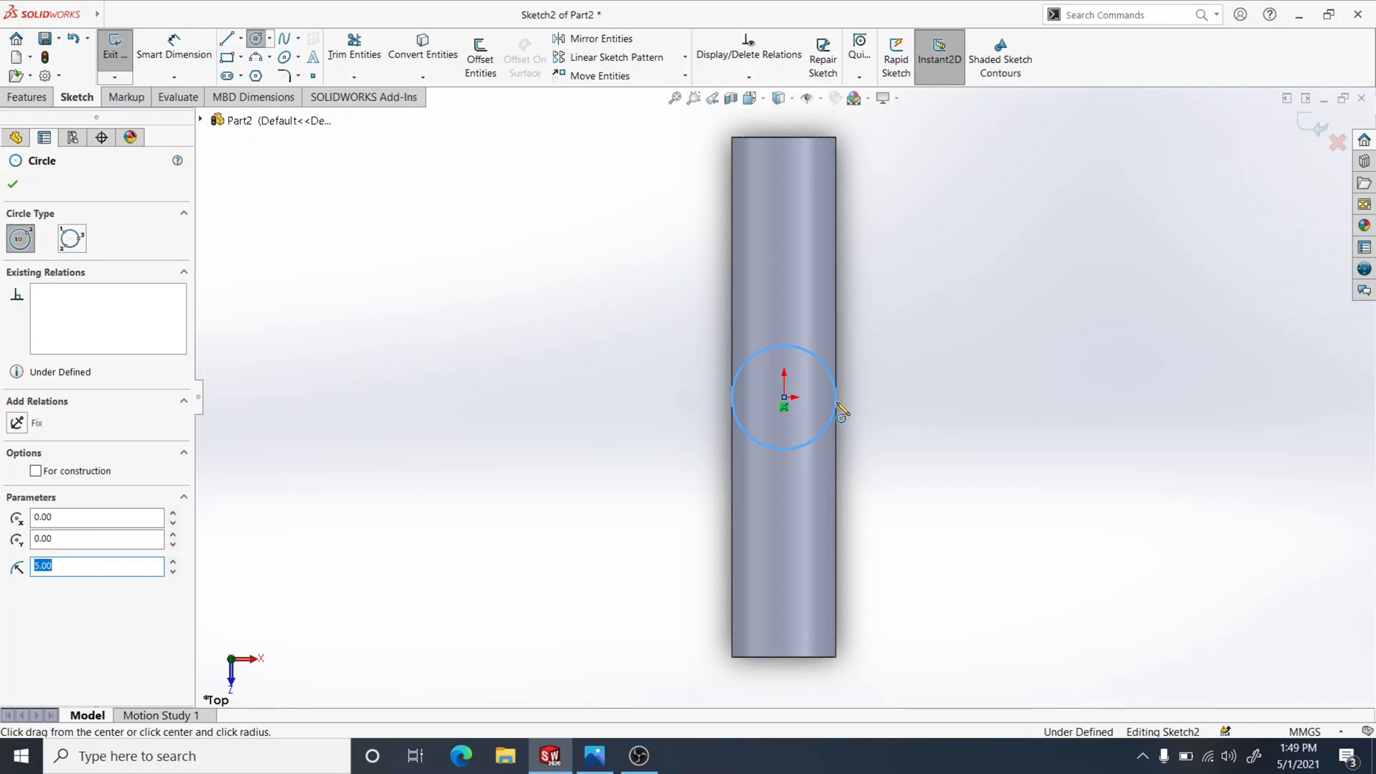
# Add a 10 mm diameter dimension to the circle on the Top Plane
pyautogui.click(205, 66)
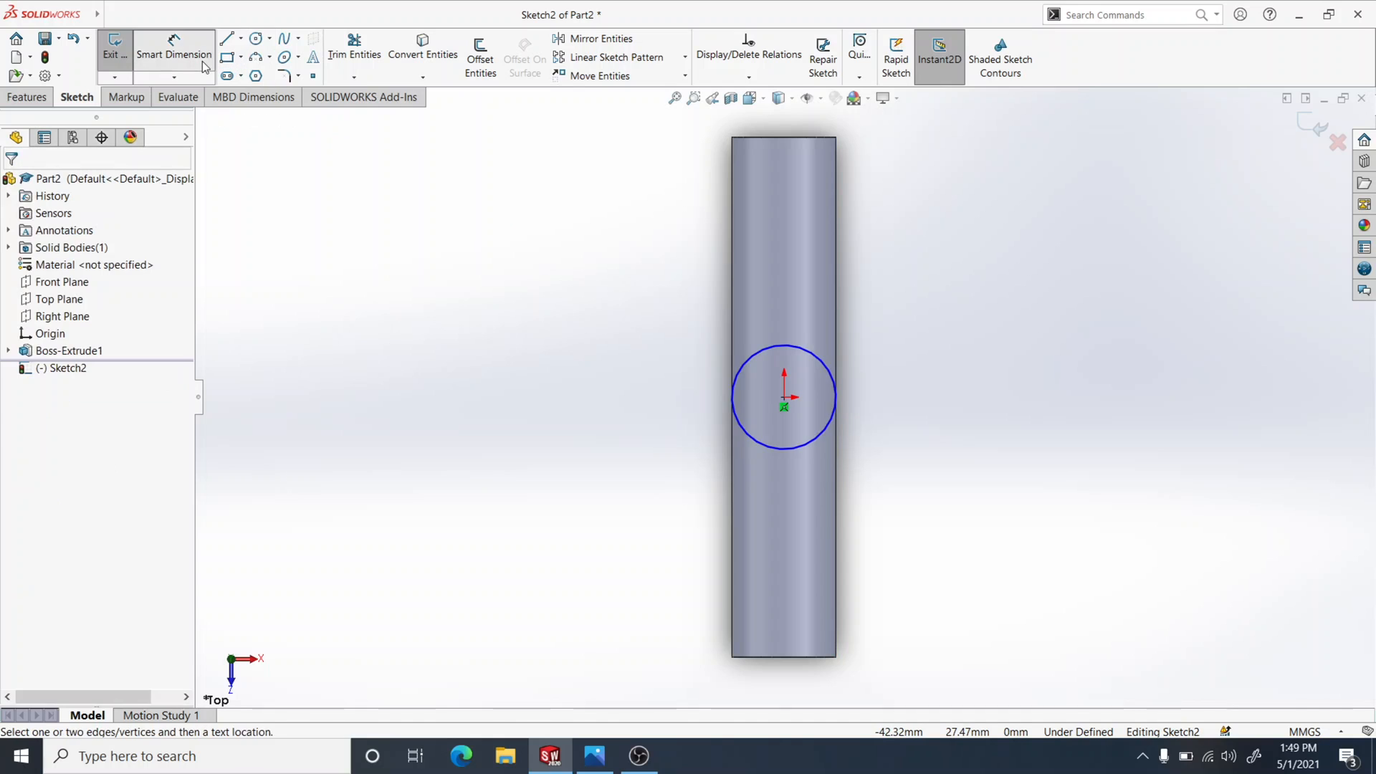
pyautogui.click(756, 446)
pyautogui.click(656, 469)
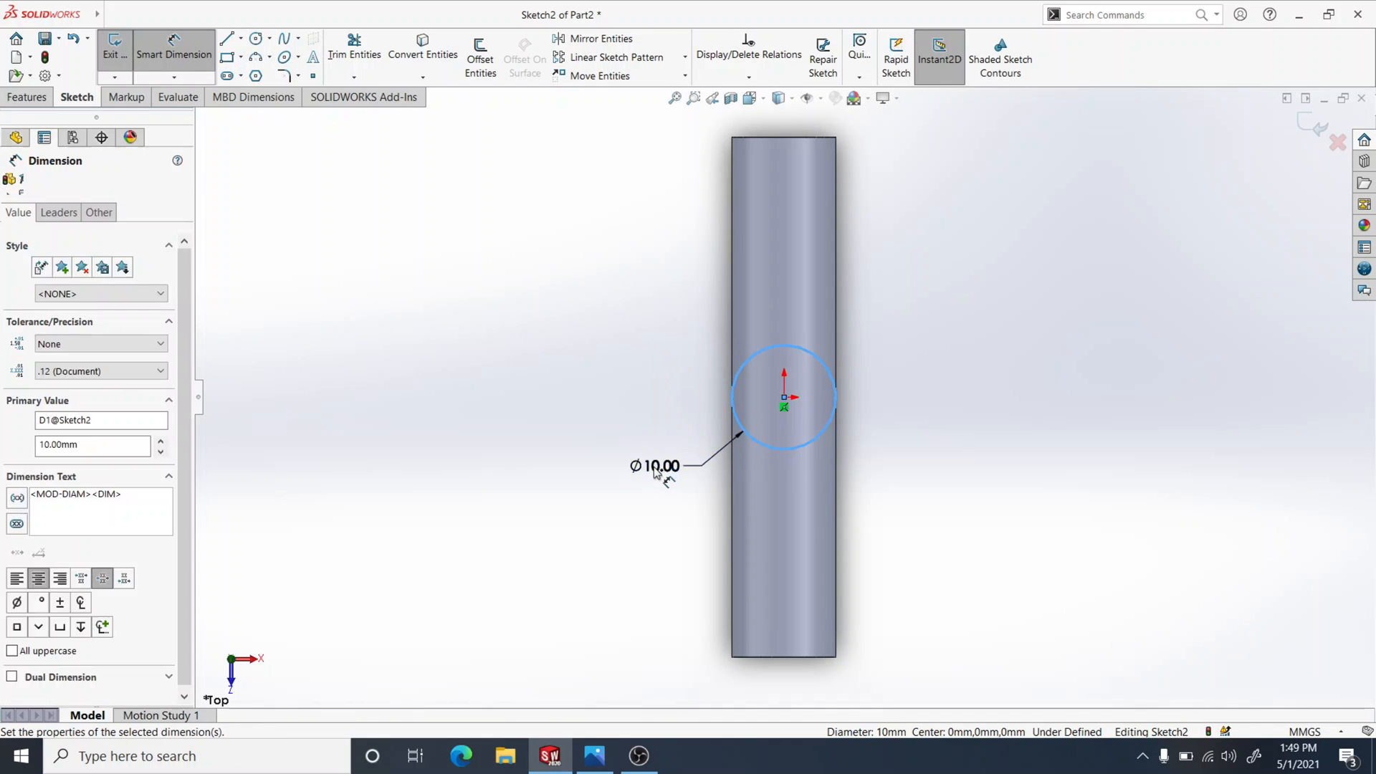
pyautogui.click(592, 443)
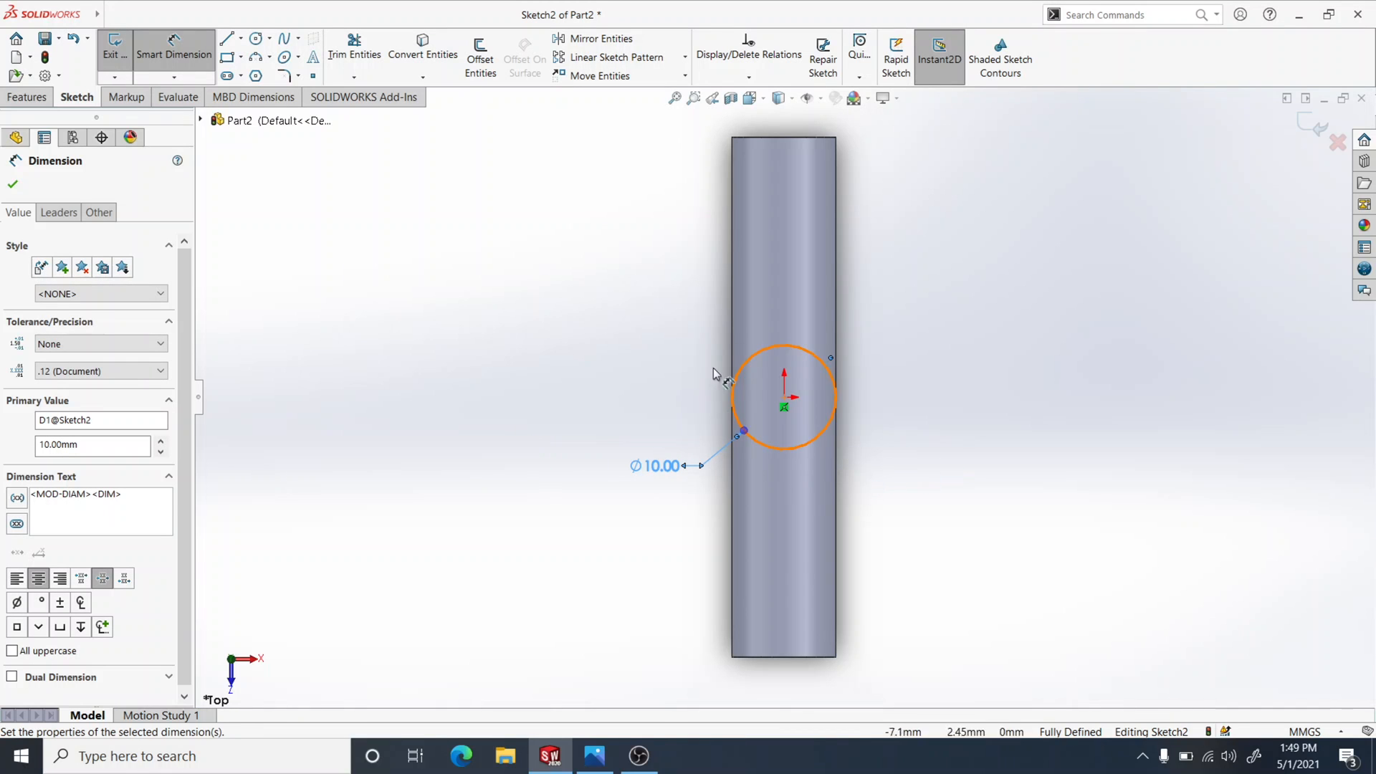
pyautogui.moveTo(985, 421)
pyautogui.mouseDown(button='middle')
pyautogui.moveTo(915, 430)
pyautogui.moveTo(860, 482)
pyautogui.moveTo(900, 483)
pyautogui.moveTo(913, 462)
pyautogui.mouseUp(button='middle')
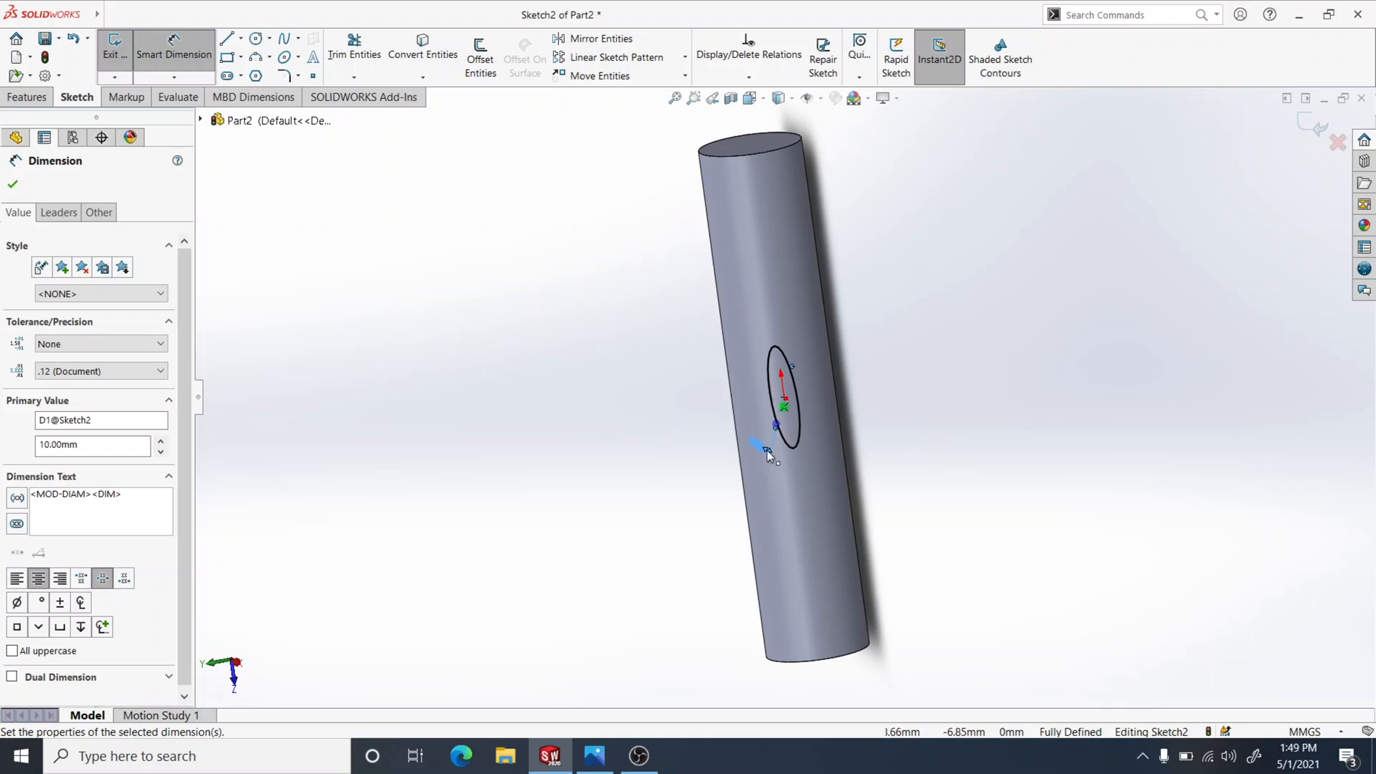
pyautogui.click(12, 184)
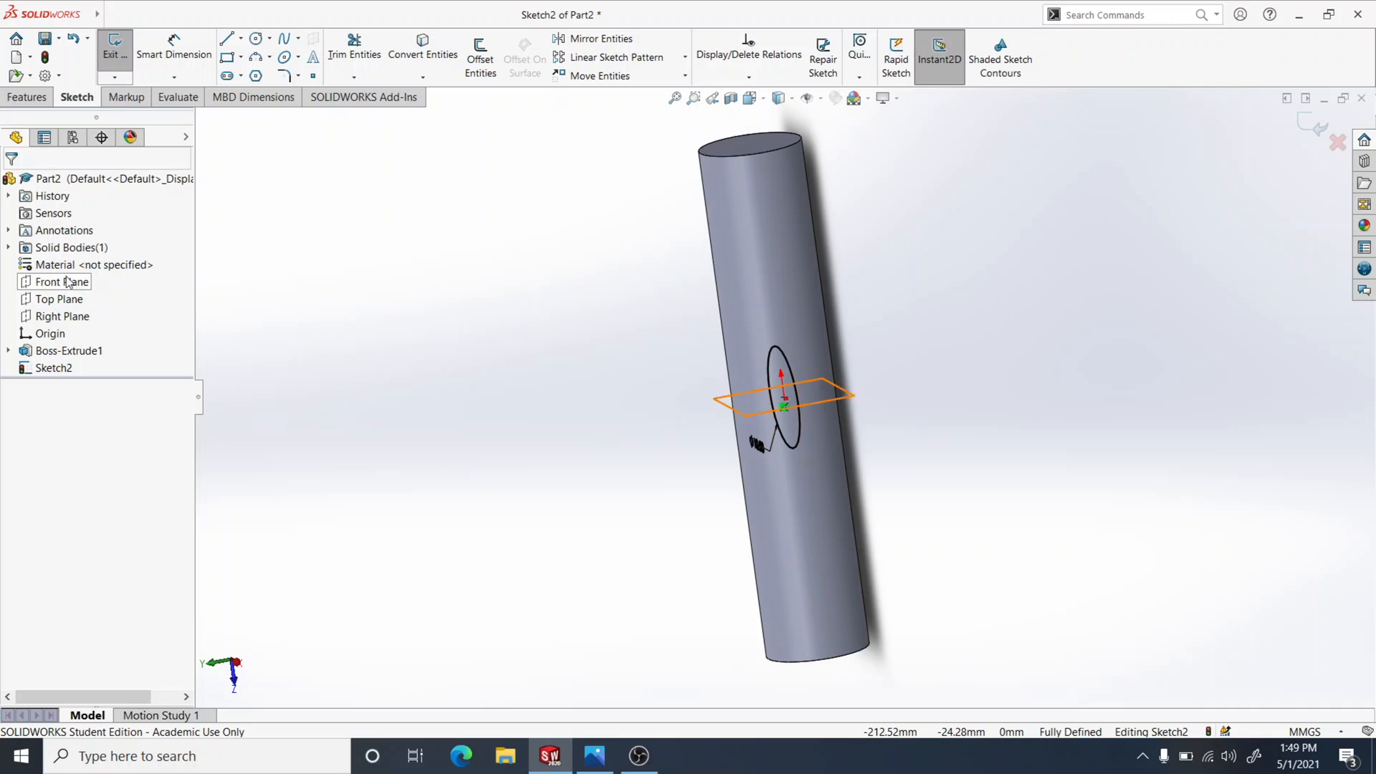
# Extrude the Top Plane circle 50 mm with the Mid Plane end condition, merged with the existing cylinder
pyautogui.click(26, 97)
pyautogui.click(114, 53)
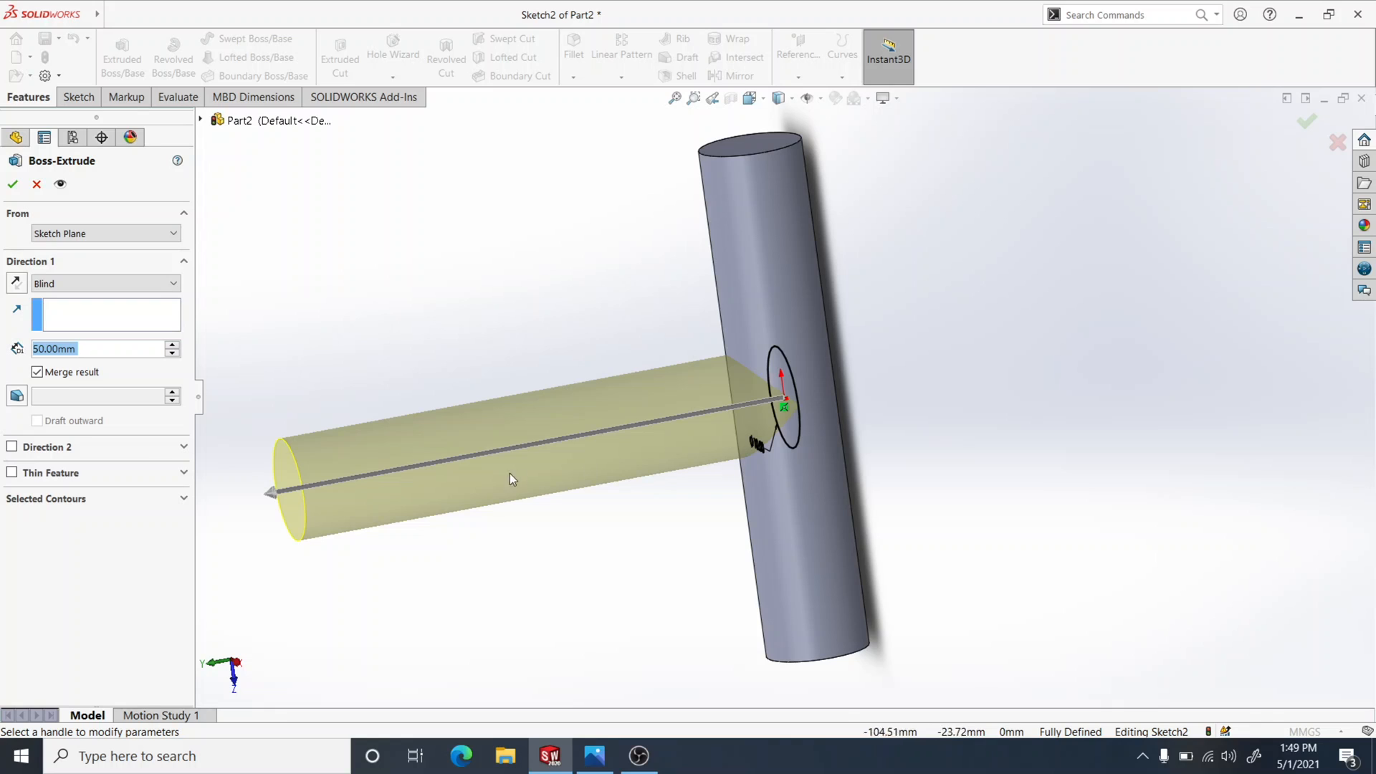
pyautogui.click(169, 285)
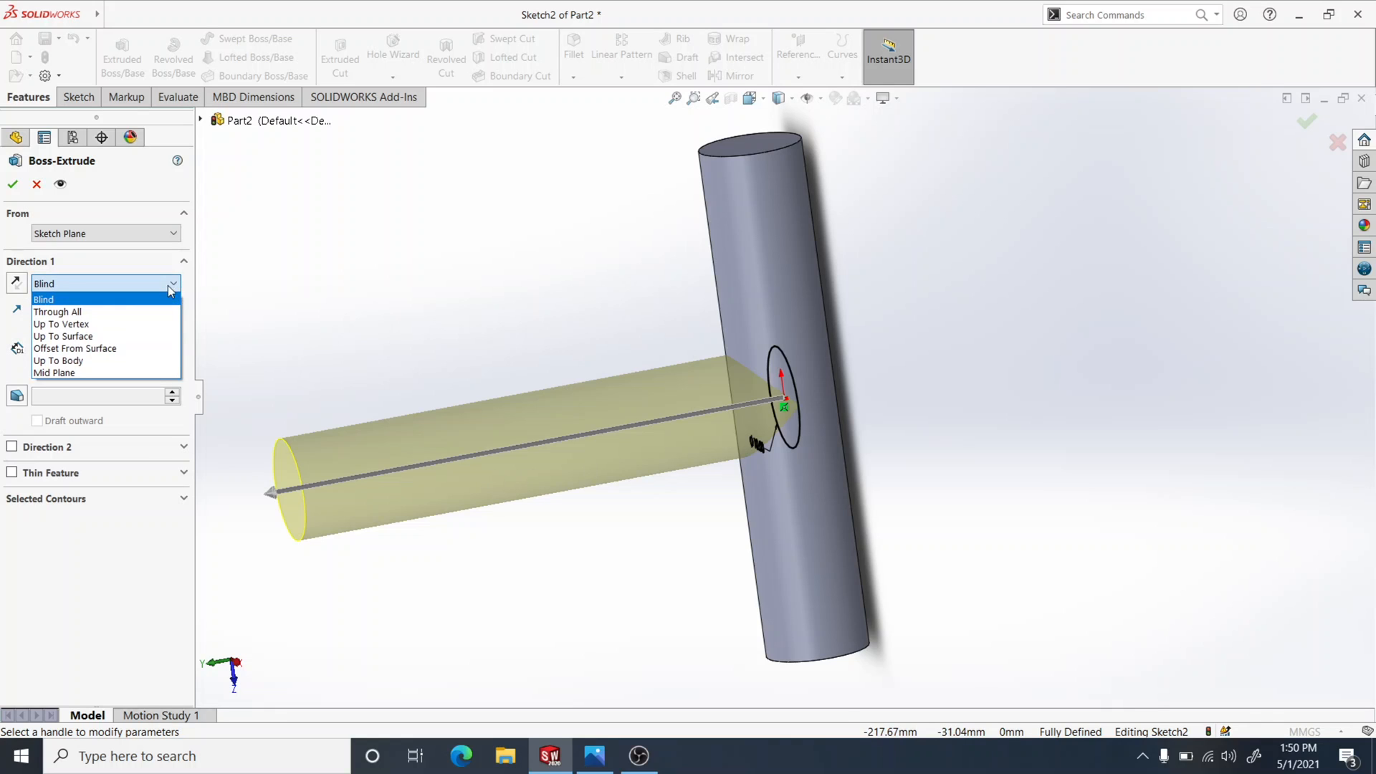
pyautogui.click(156, 369)
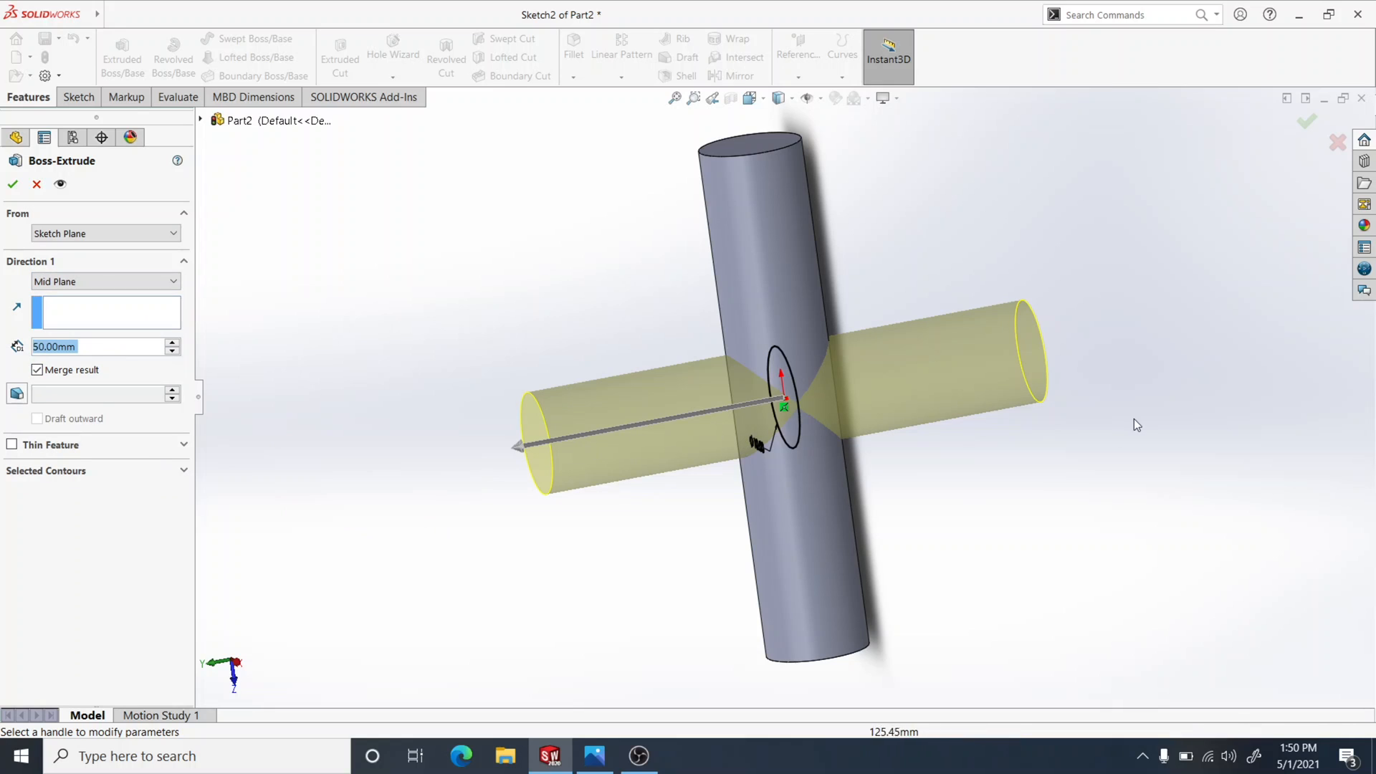
pyautogui.click(11, 185)
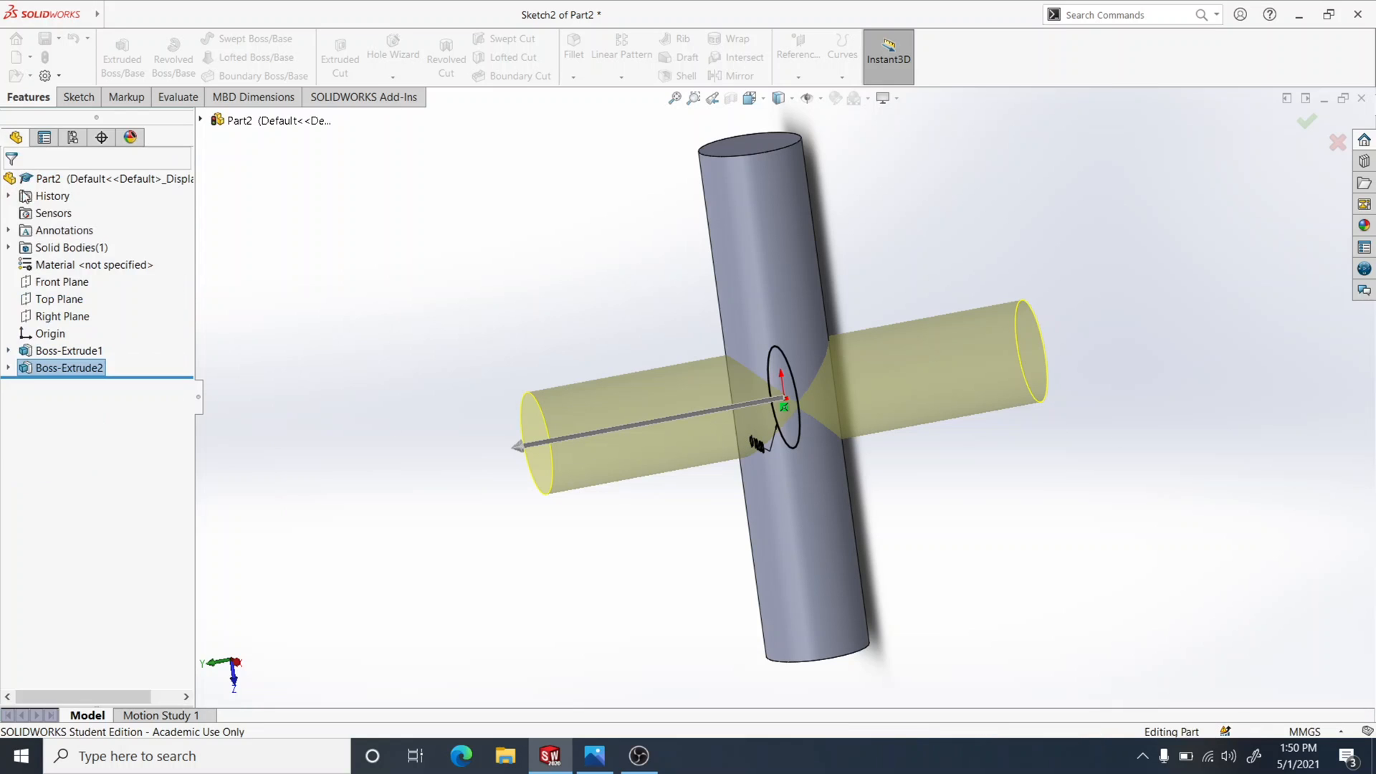
pyautogui.moveTo(943, 495); pyautogui.dragTo(970, 687, button='middle')
pyautogui.moveTo(828, 660); pyautogui.dragTo(1045, 508, button='middle')
pyautogui.moveTo(908, 614); pyautogui.dragTo(676, 382, button='middle')
pyautogui.moveTo(610, 335); pyautogui.dragTo(646, 618, button='middle')
pyautogui.moveTo(772, 570); pyautogui.dragTo(785, 597, button='middle')
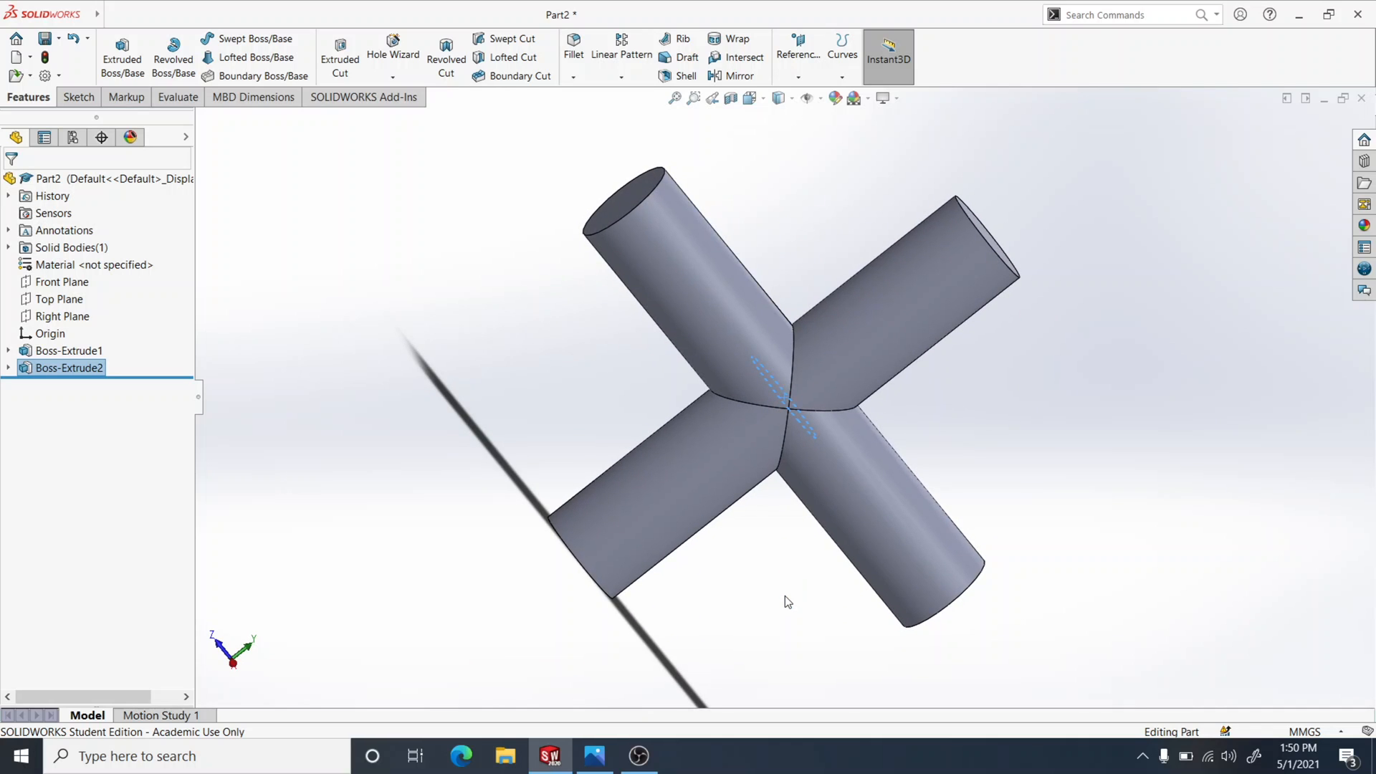